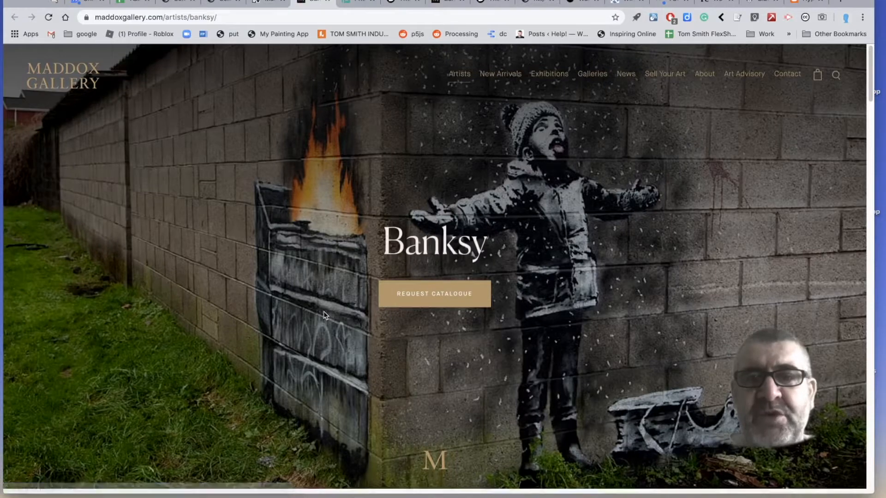
Look through the Banksy screenprint editions on the Maddox Gallery artist page.
scroll(324, 315, "down", 5)
scroll(324, 315, "down", 2)
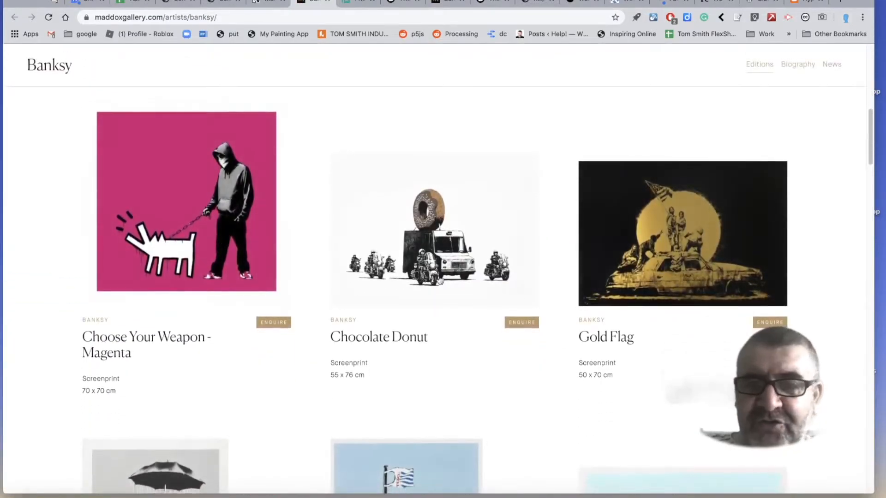
scroll(459, 283, "down", 3)
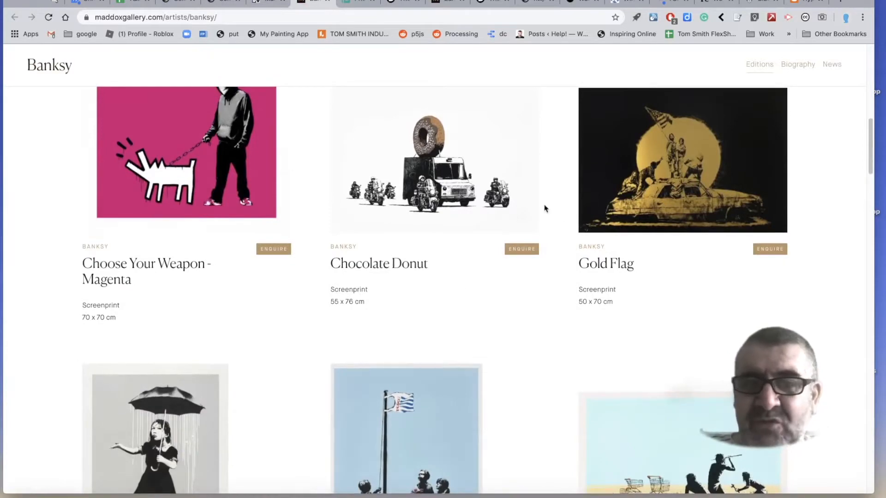
scroll(544, 209, "down", 10)
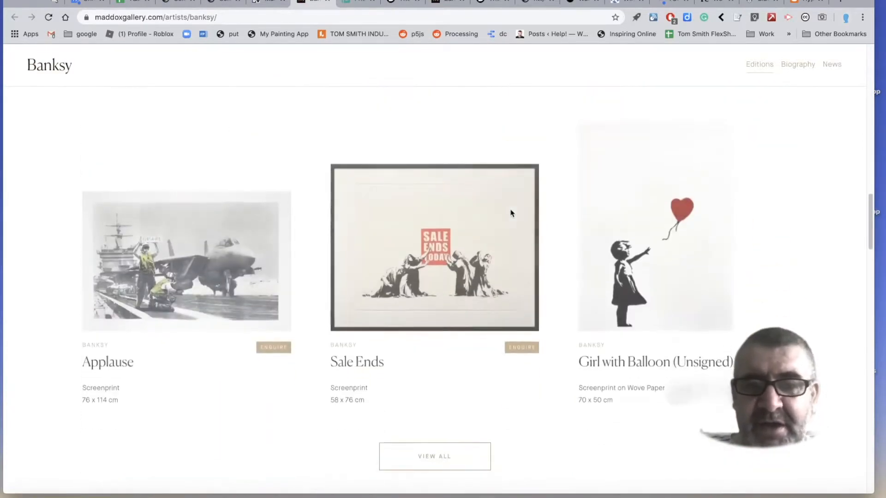
scroll(510, 212, "up", 10)
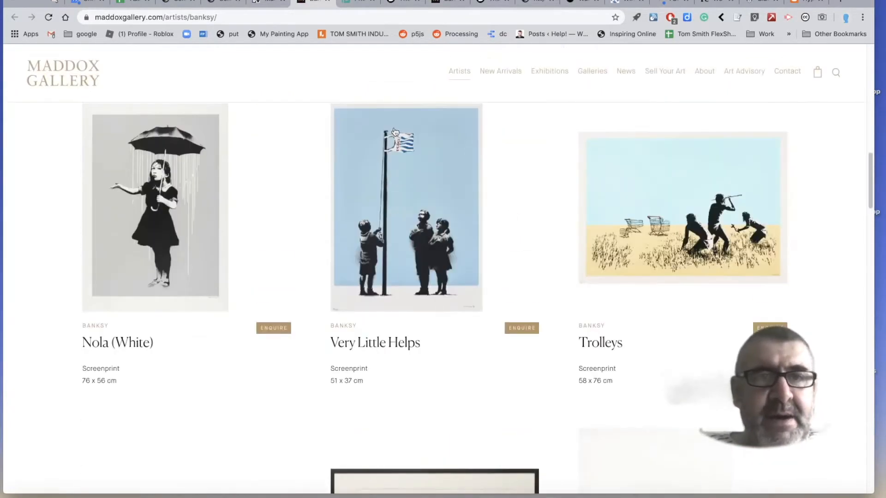
Open the Art of Punk and the Punk Aesthetic article from the activity page and examine its bus-themed pamphlet and posters.
key("ctrl+shift+Tab")
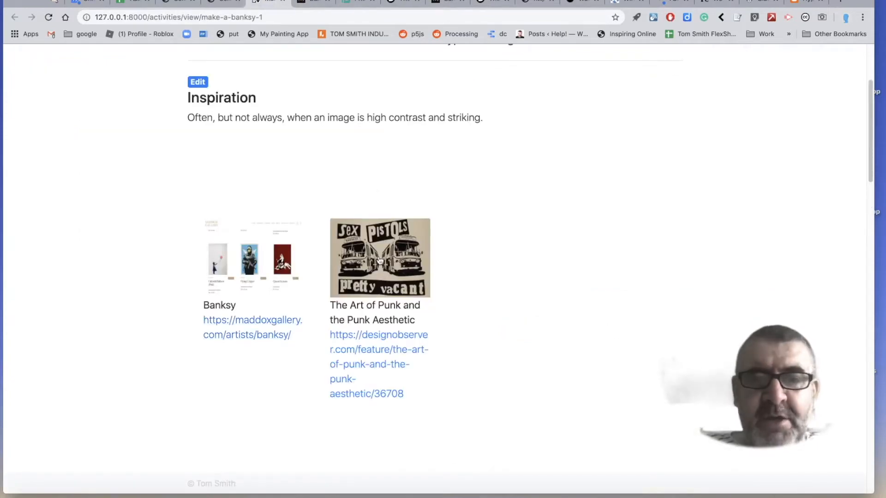
left_click(374, 268)
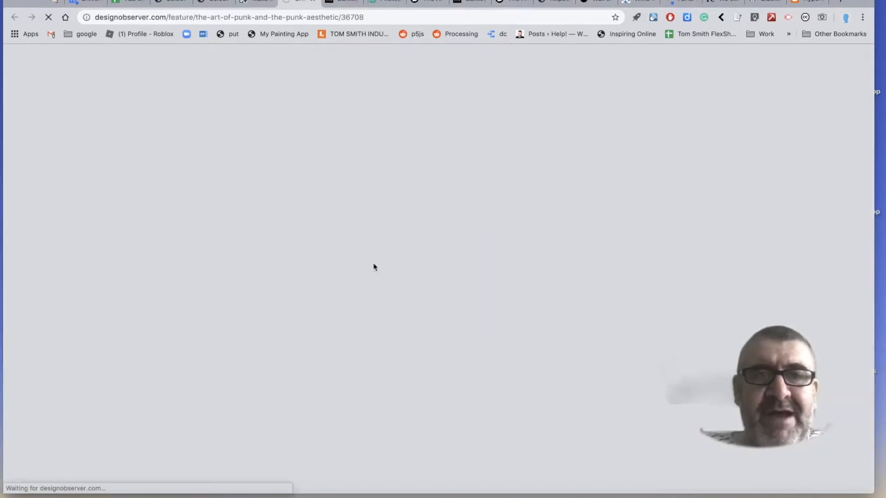
scroll(373, 266, "down", 15)
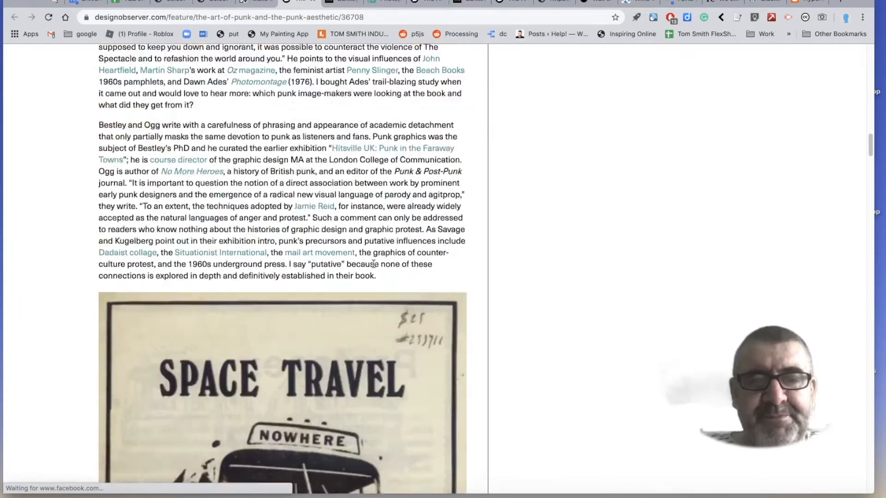
scroll(374, 265, "down", 10)
scroll(374, 267, "up", 3)
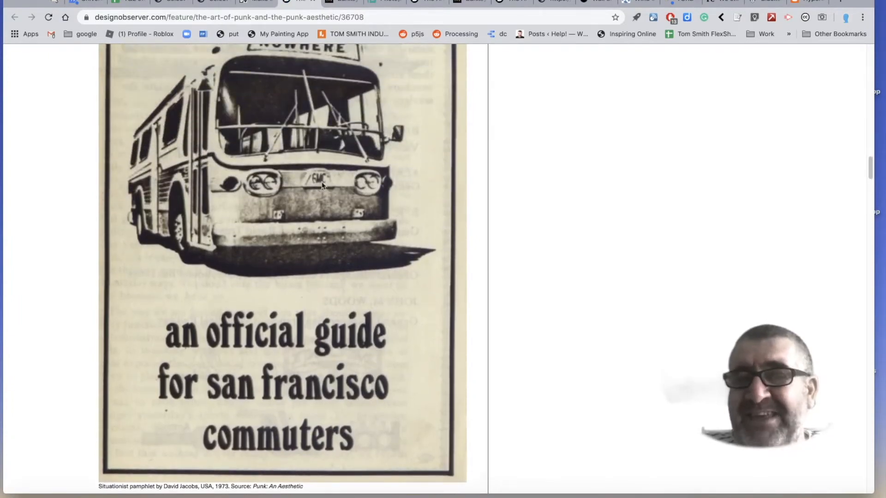
scroll(322, 203, "down", 9)
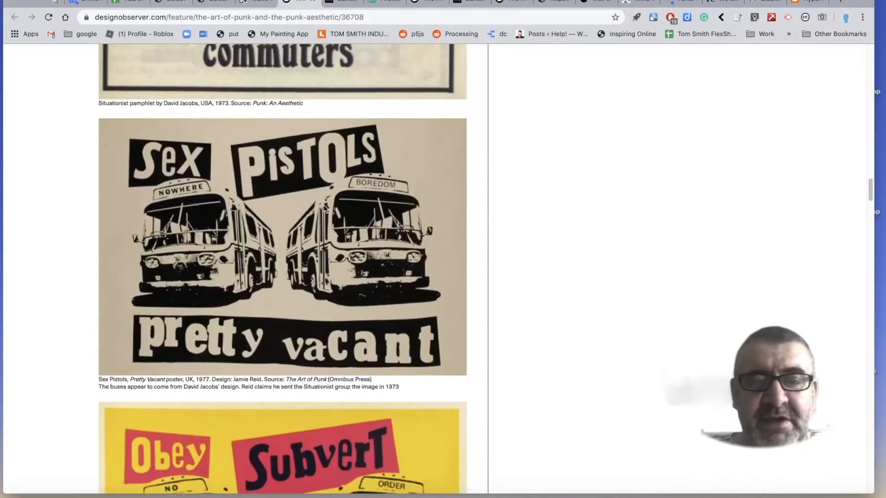
scroll(328, 323, "down", 3)
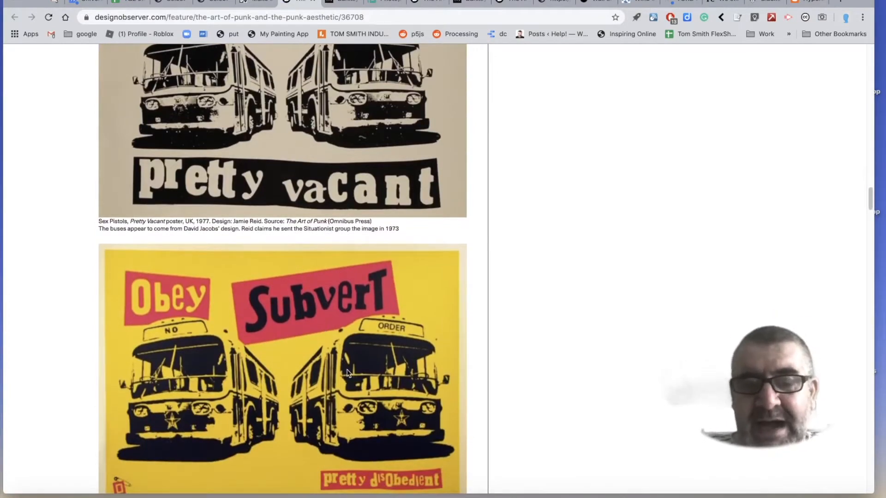
scroll(348, 372, "down", 4)
scroll(347, 371, "down", 5)
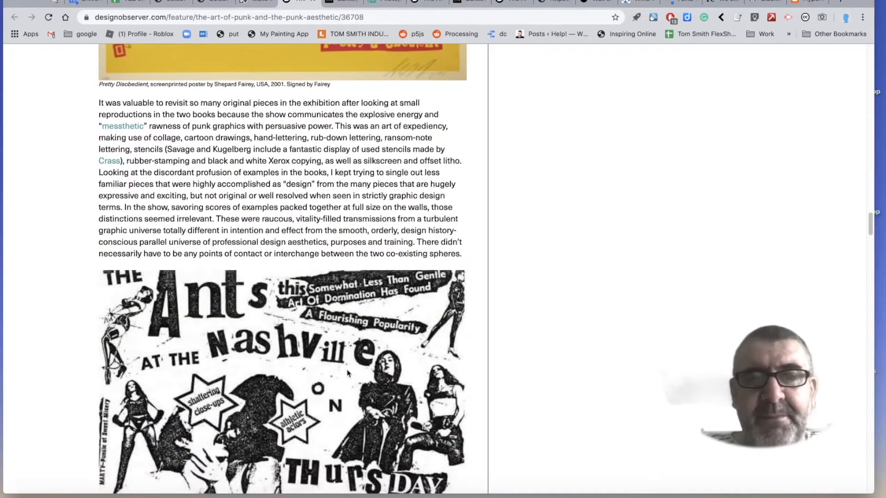
scroll(347, 373, "up", 13)
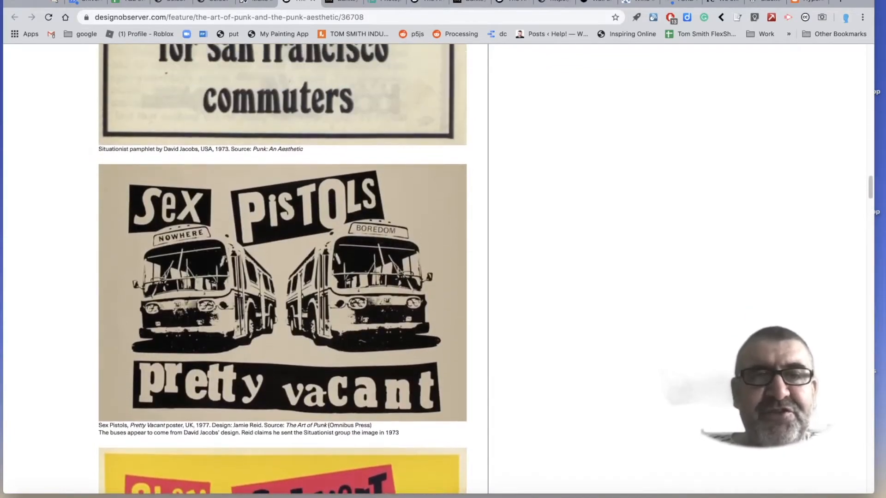
Return to the make-a-banksy-1 activity page, review its image resources and tools, and open Photopea from there.
left_click(252, 1)
scroll(561, 268, "down", 6)
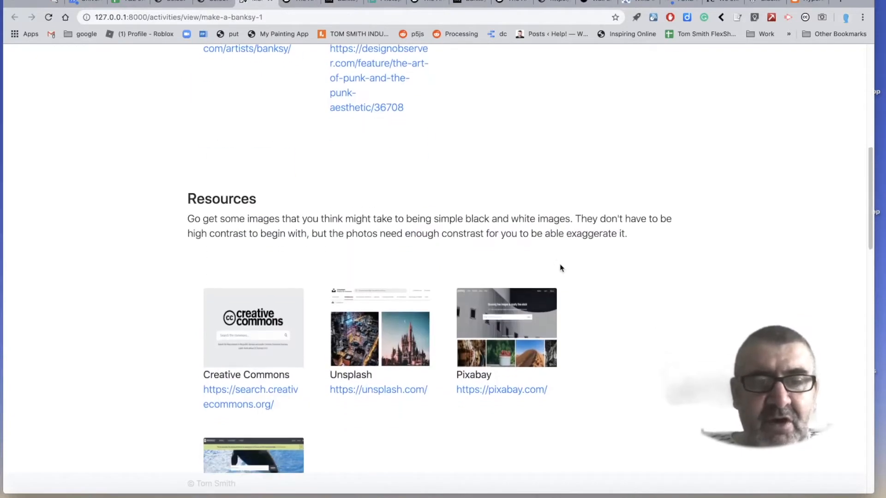
scroll(561, 268, "down", 4)
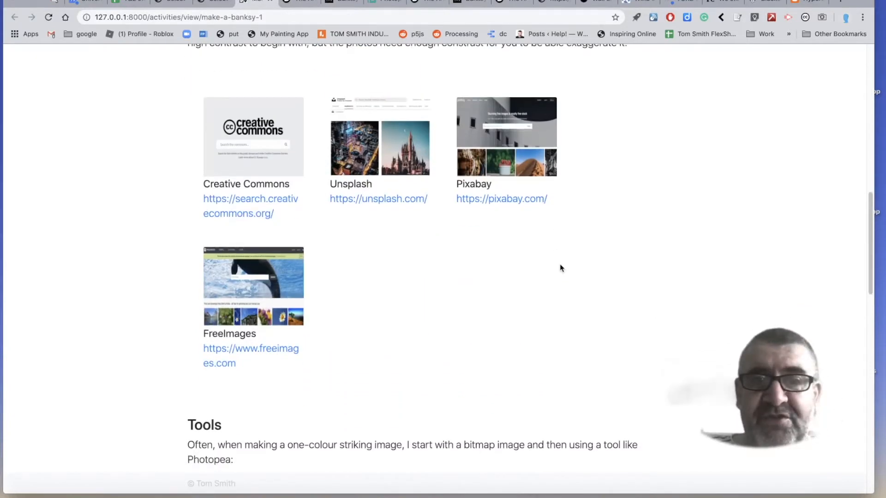
scroll(561, 268, "down", 6)
scroll(561, 268, "down", 5)
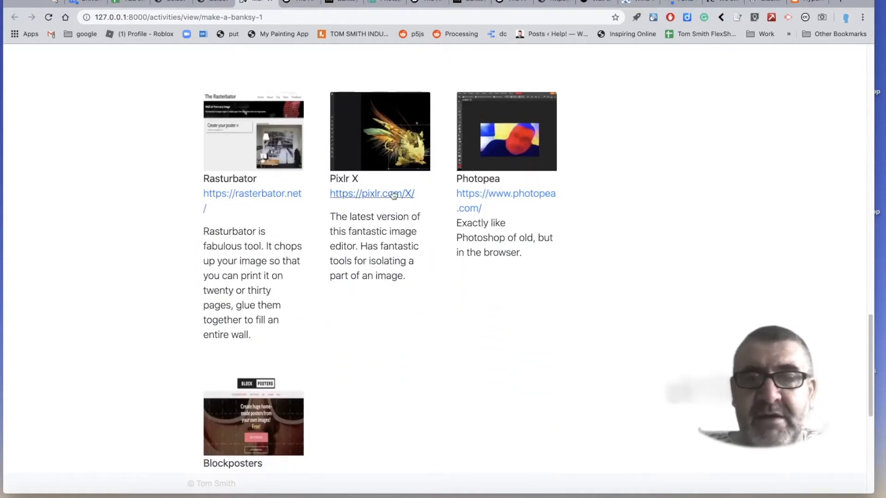
left_click(483, 196)
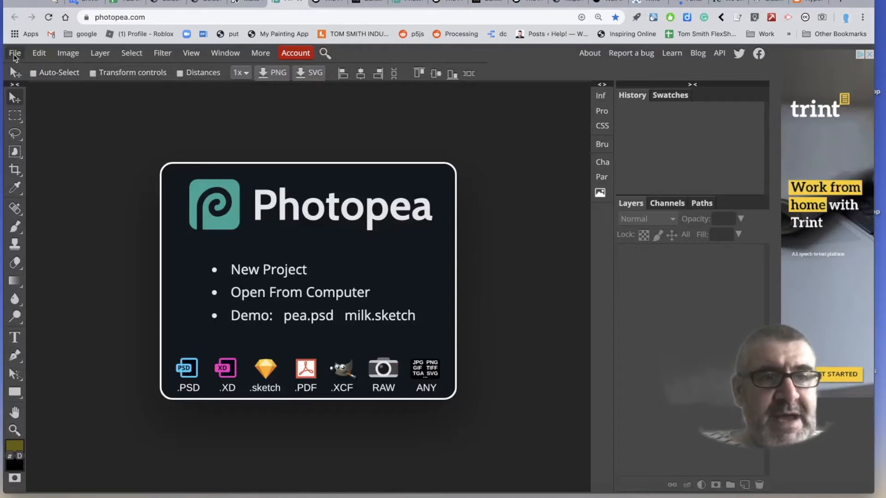
Open the image mars.jpeg from the "my three things" folder.
left_click(14, 53)
left_click(27, 86)
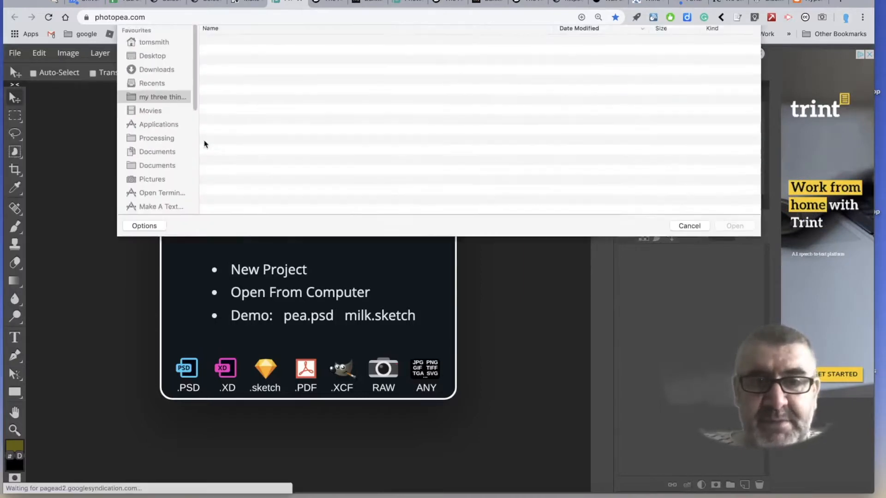
scroll(286, 130, "down", 5)
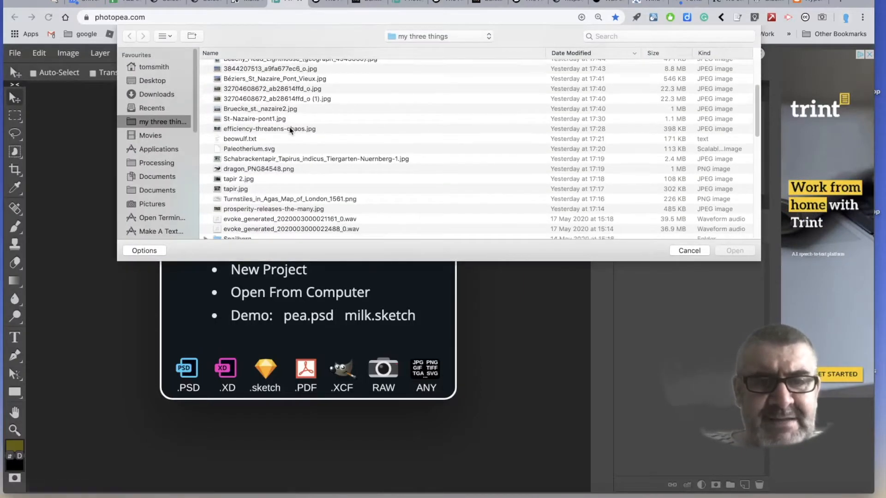
scroll(290, 131, "up", 3)
scroll(289, 130, "down", 3)
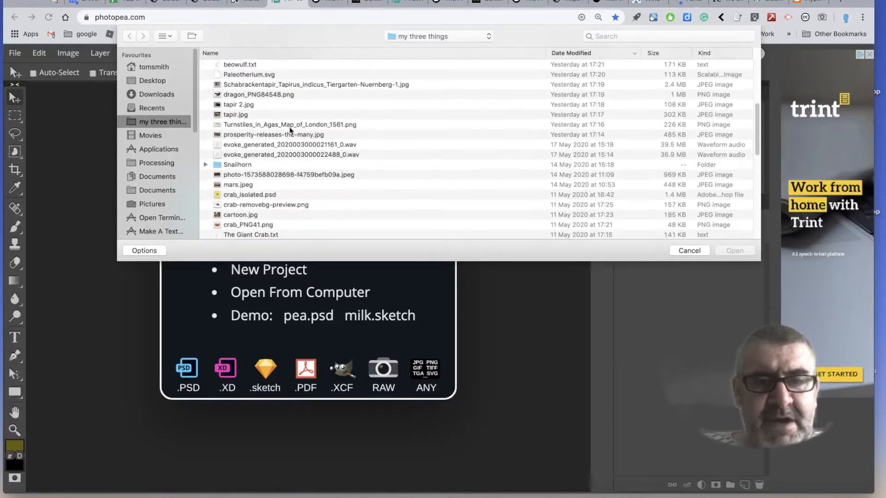
left_click(243, 185)
left_click(734, 251)
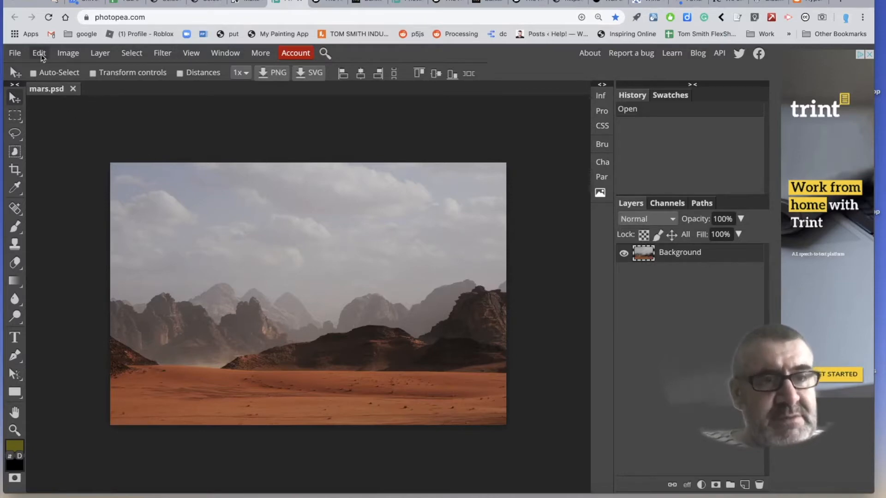
Find crab-removebg-preview.png by searching for "crab" within the "my three things" folder, and open it as a second document.
left_click(15, 52)
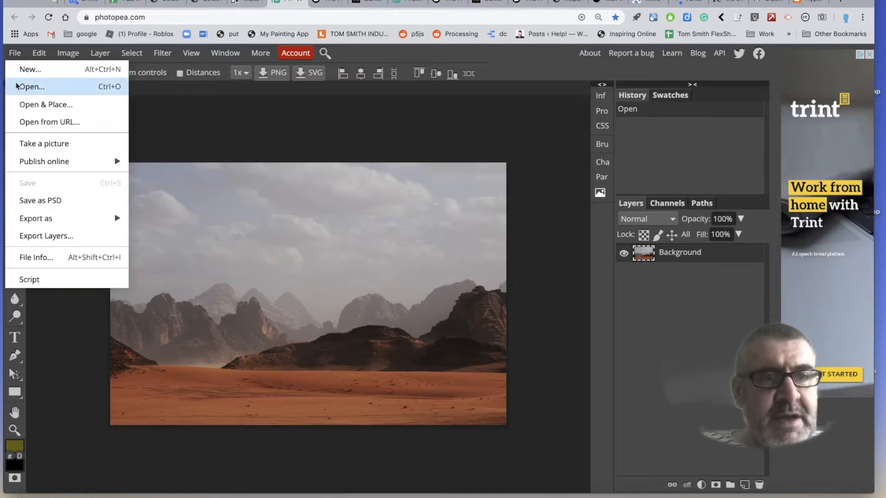
left_click(28, 87)
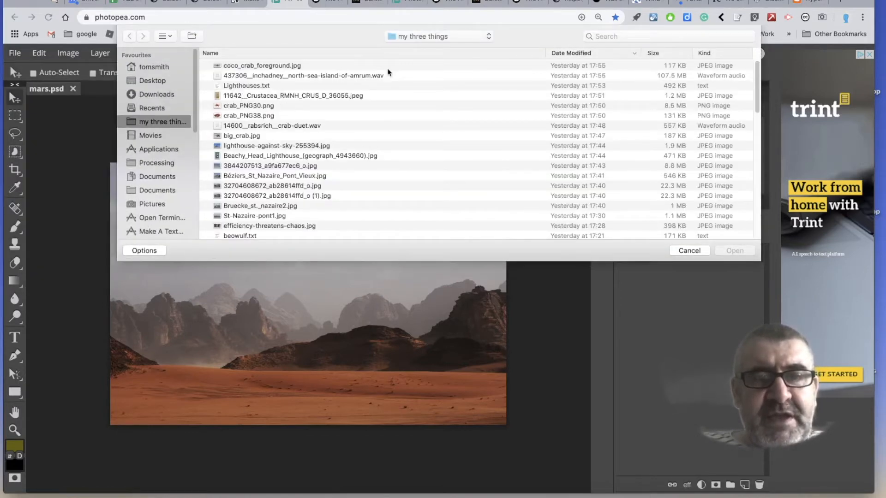
left_click(638, 39)
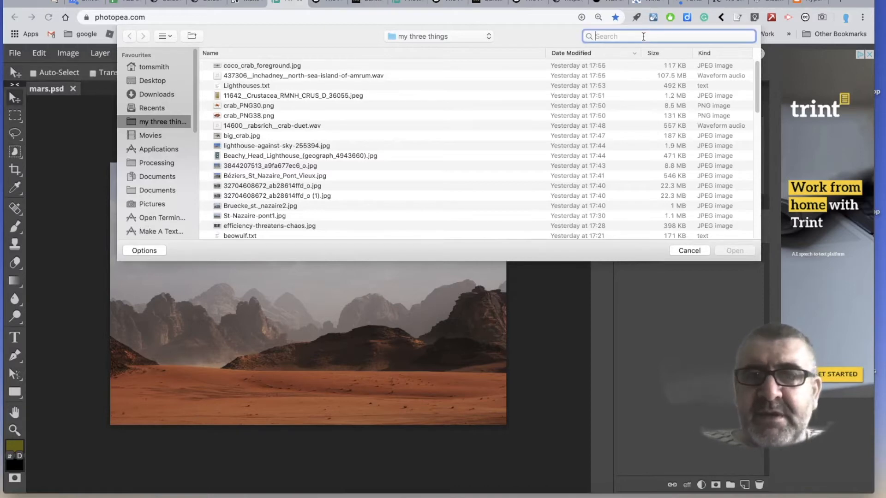
type("crab")
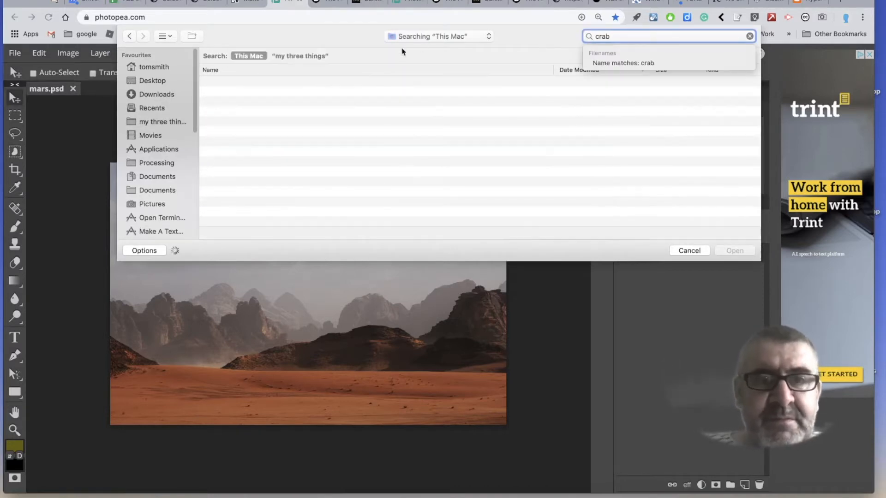
left_click(287, 56)
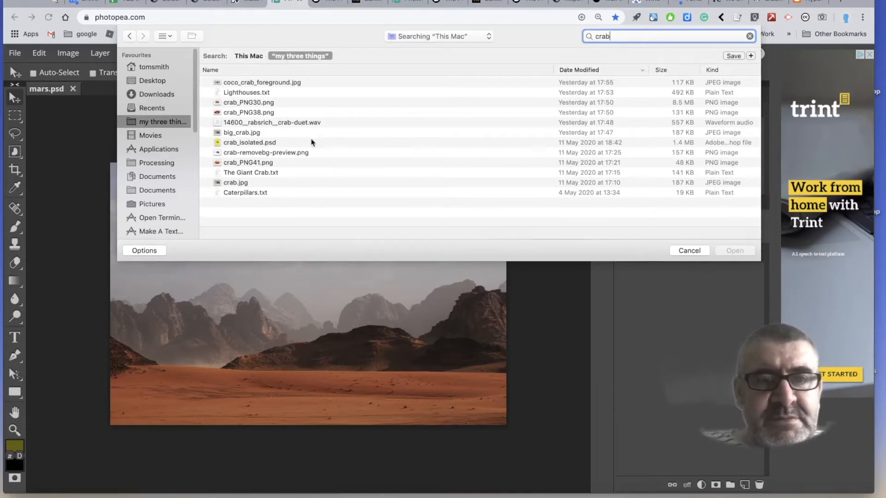
left_click(292, 153)
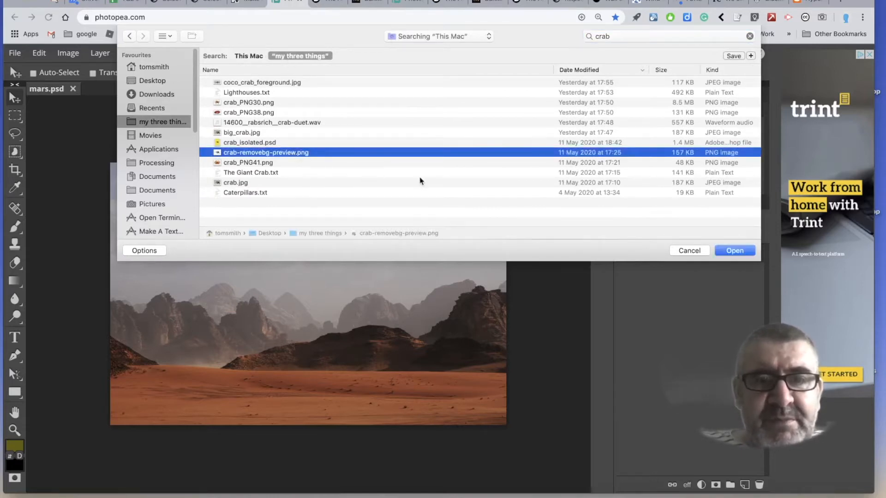
key("space")
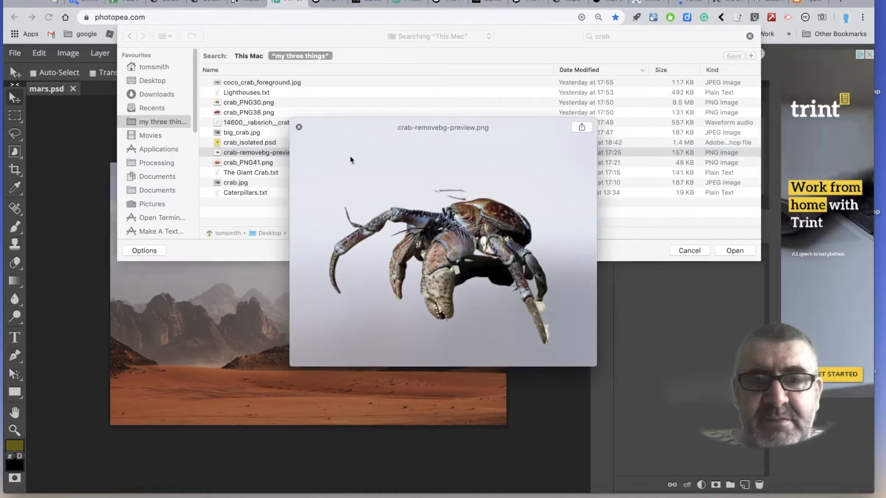
left_click(298, 127)
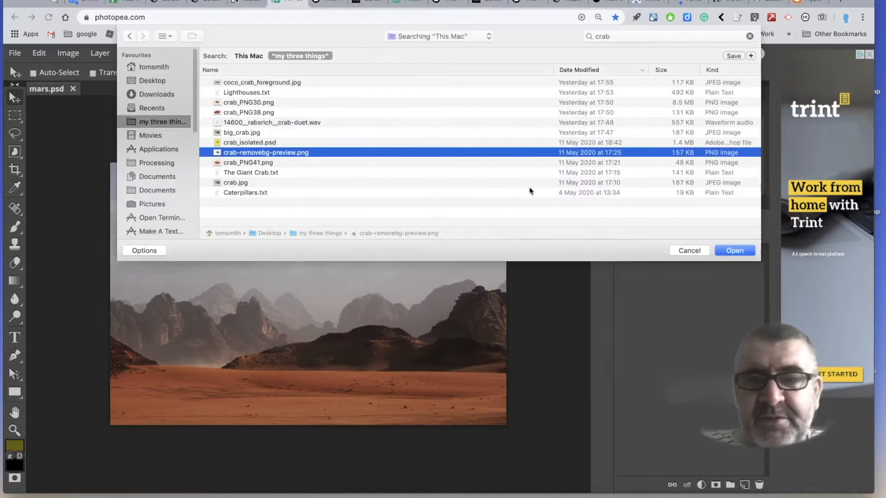
left_click(734, 250)
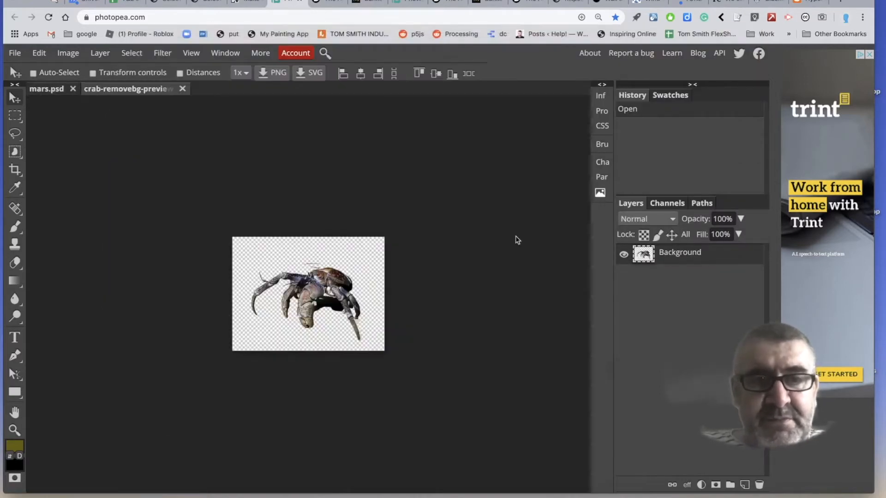
Copy a rectangular selection around the whole crab and paste it into the mars document as a new layer.
left_click(15, 117)
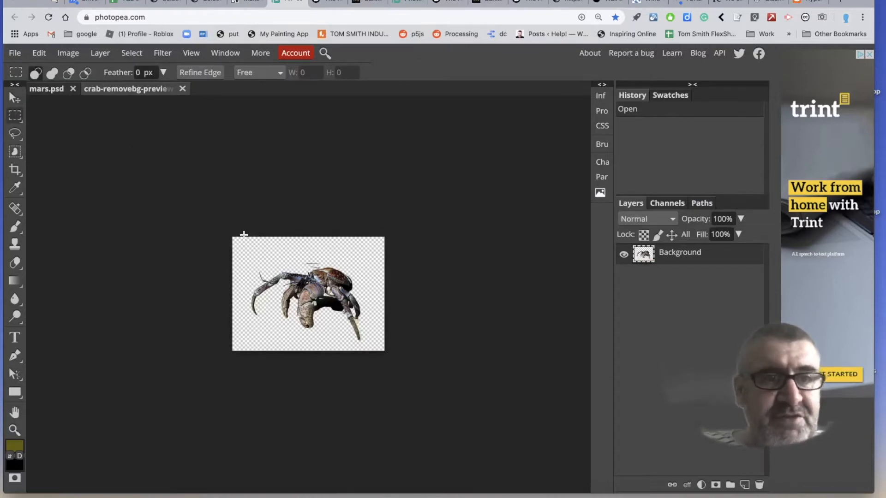
left_click_drag(236, 242, 379, 343)
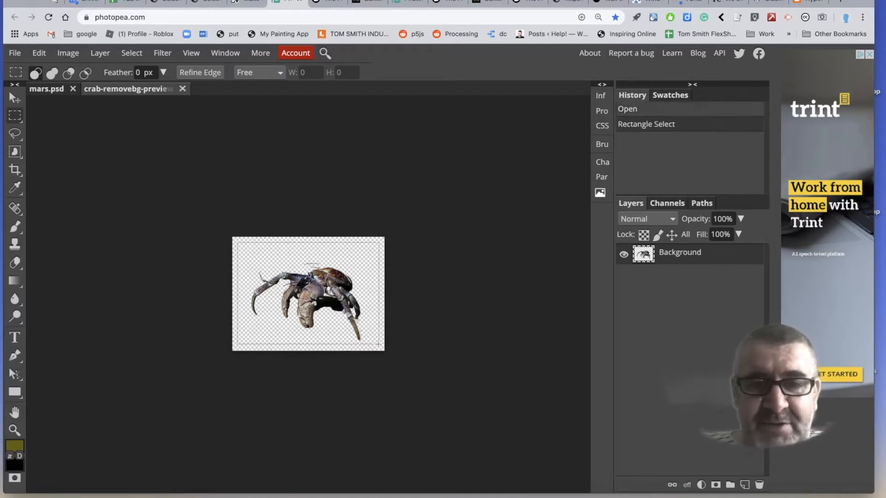
left_click(53, 90)
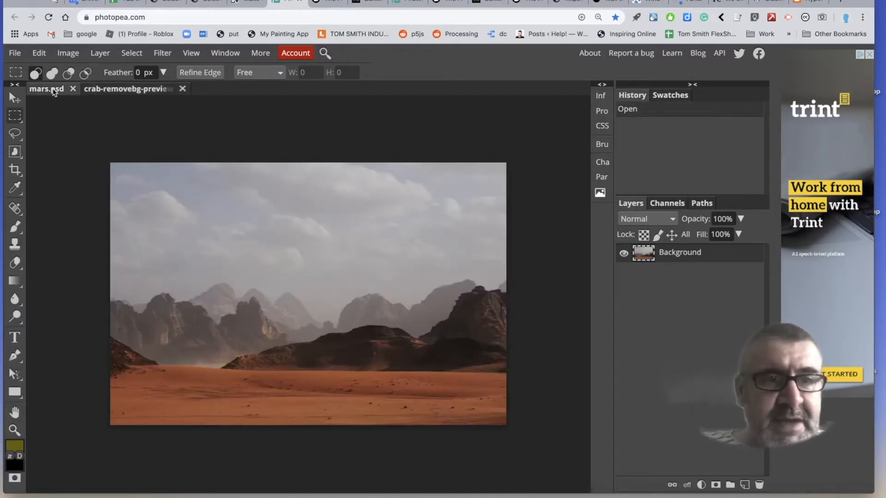
key("super+v")
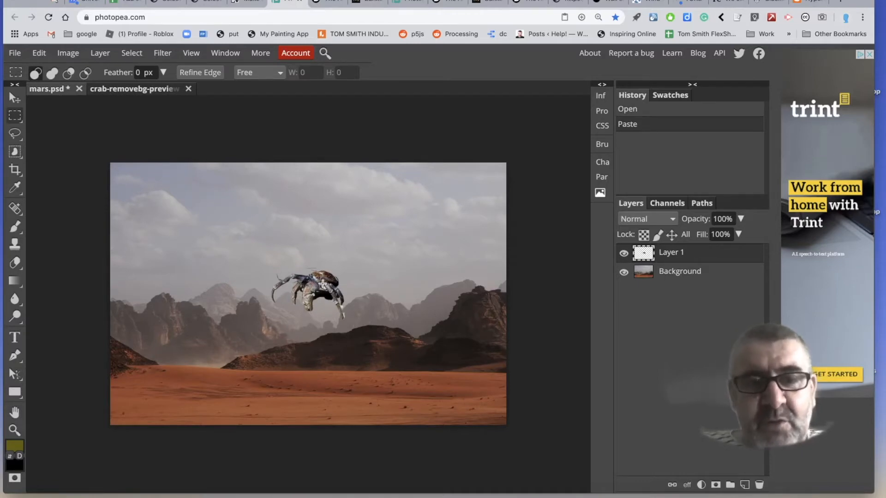
Make a rectangular selection around the pasted crab on Layer 1 of the mars document.
left_click(15, 98)
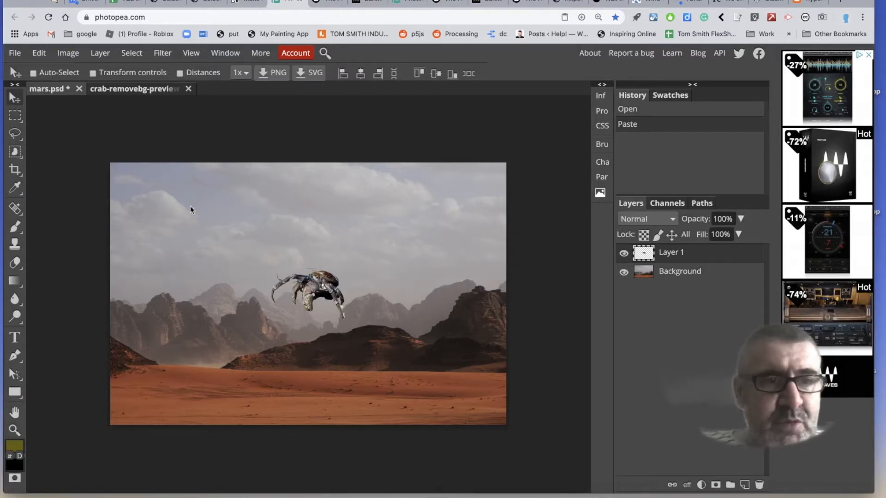
left_click(15, 115)
left_click_drag(252, 254, 389, 339)
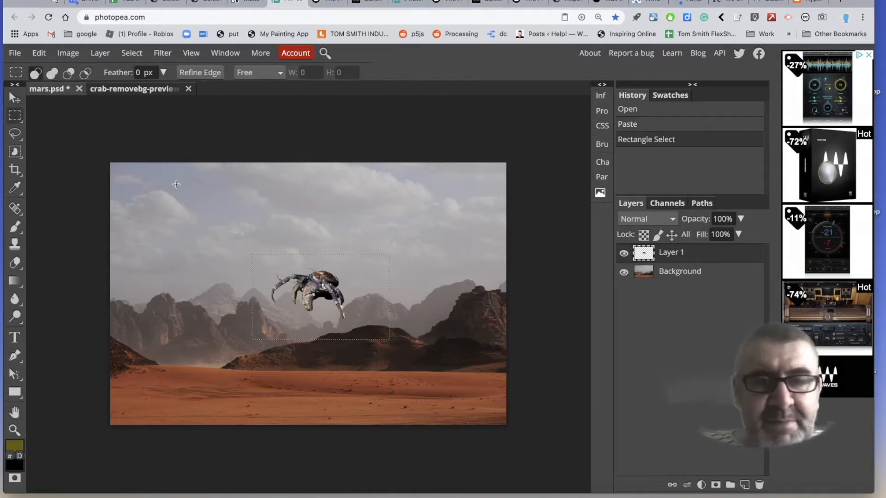
Enlarge the crab with Free Transform to span over half the image width, stand it on the desert foreground, and clear the selection.
left_click(15, 53)
left_click(37, 53)
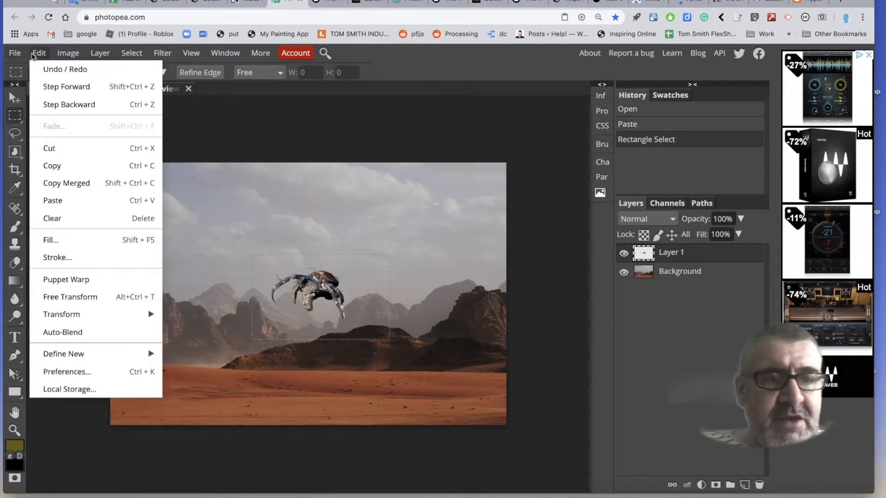
left_click(64, 294)
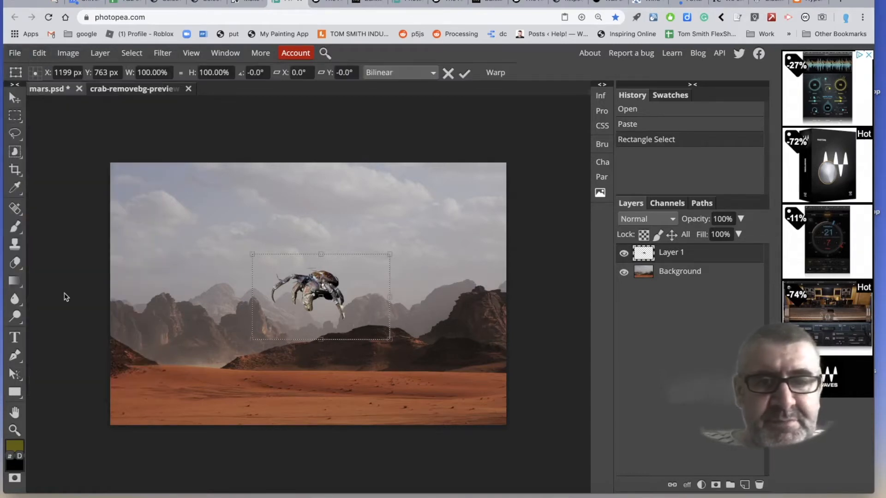
left_click_drag(252, 254, 120, 172)
left_click_drag(389, 338, 559, 462)
left_click_drag(354, 290, 387, 336)
double_click(389, 329)
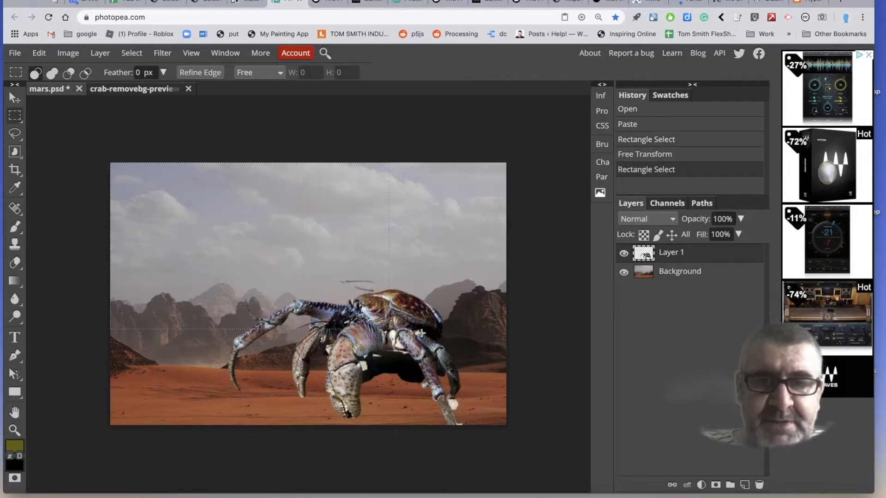
left_click(438, 342)
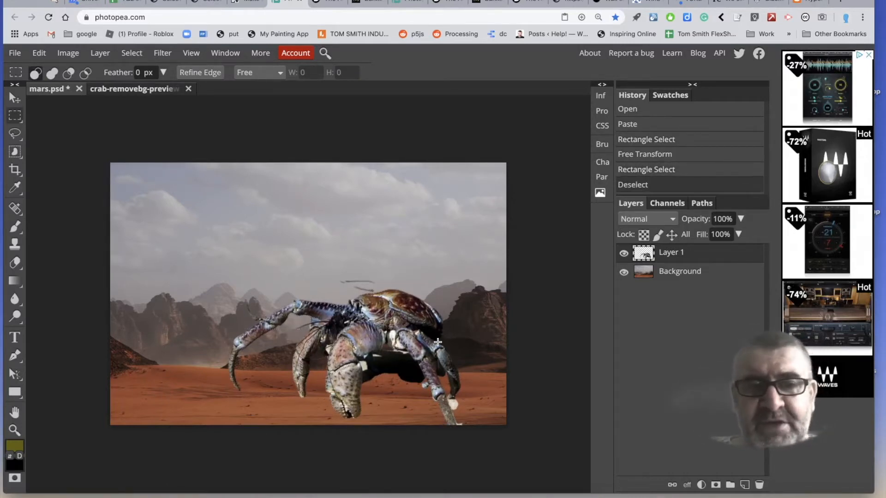
Apply Brightness/Contrast to the Background layer, with brightness raised to slightly above 123 and contrast lowered to the minimum.
left_click(651, 276)
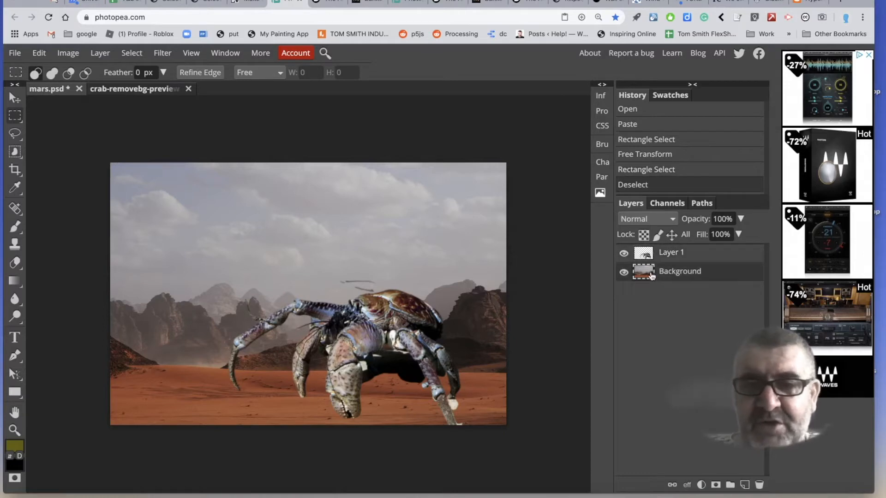
left_click(70, 53)
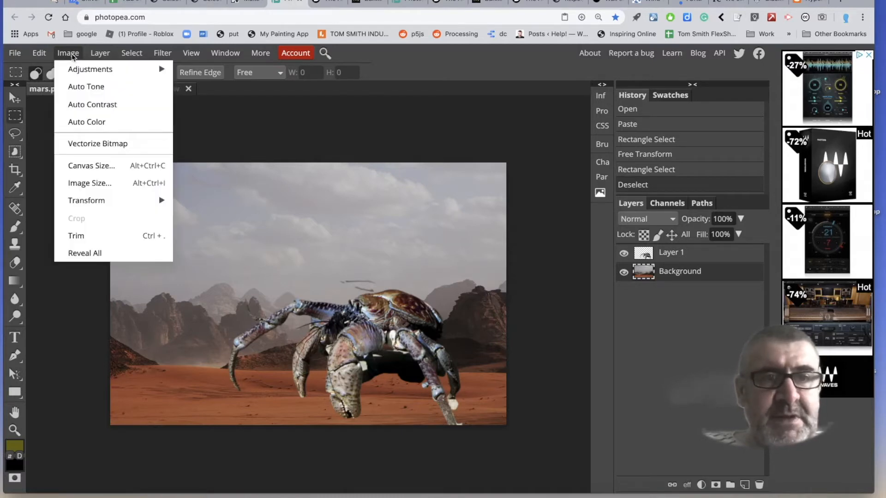
mouse_move(77, 70)
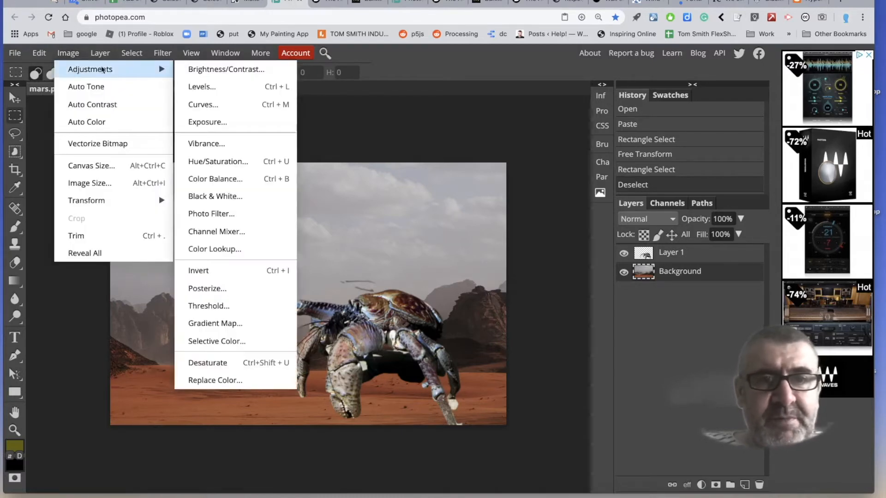
left_click(203, 70)
left_click_drag(188, 183, 252, 180)
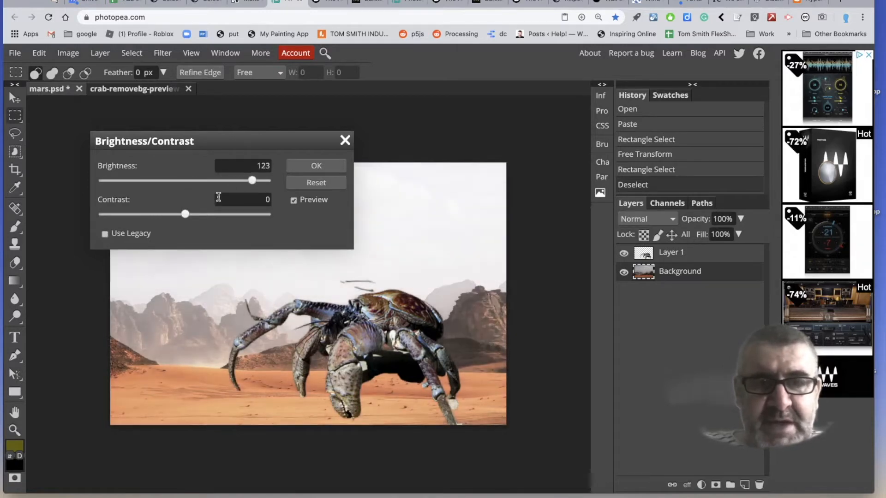
left_click_drag(187, 218, 98, 221)
left_click_drag(254, 183, 259, 183)
left_click(318, 167)
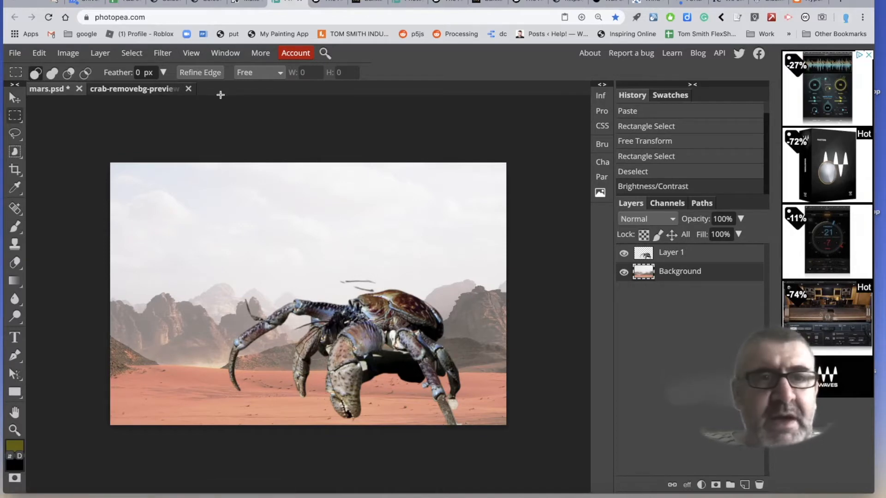
Desaturate the Mars landscape on the Background layer.
left_click(69, 53)
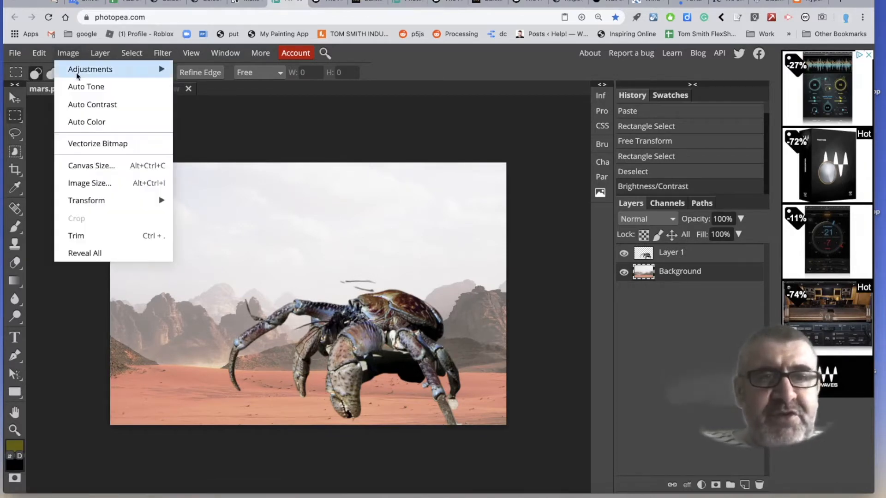
mouse_move(79, 74)
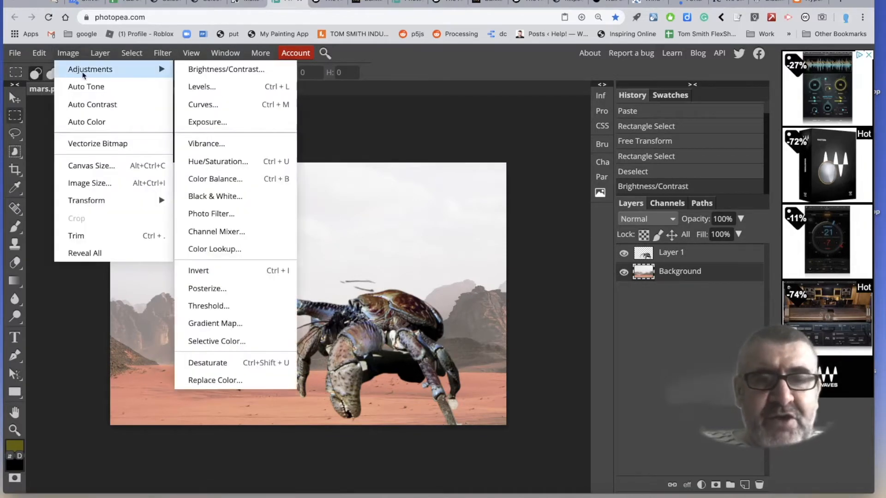
left_click(243, 359)
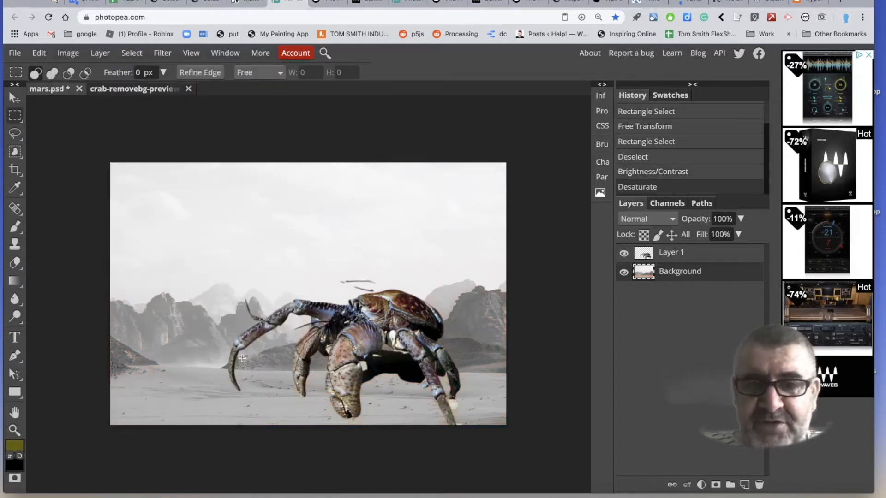
Desaturate the crab on Layer 1.
left_click(644, 255)
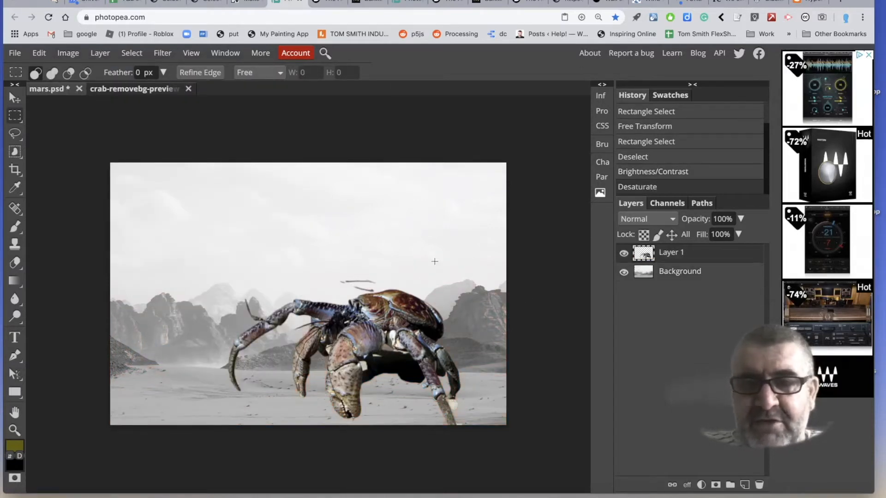
left_click(69, 53)
mouse_move(83, 68)
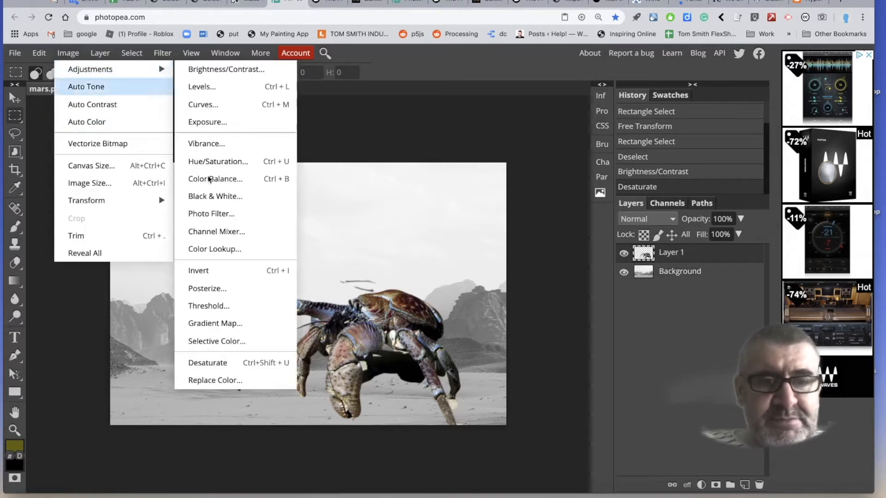
left_click(234, 361)
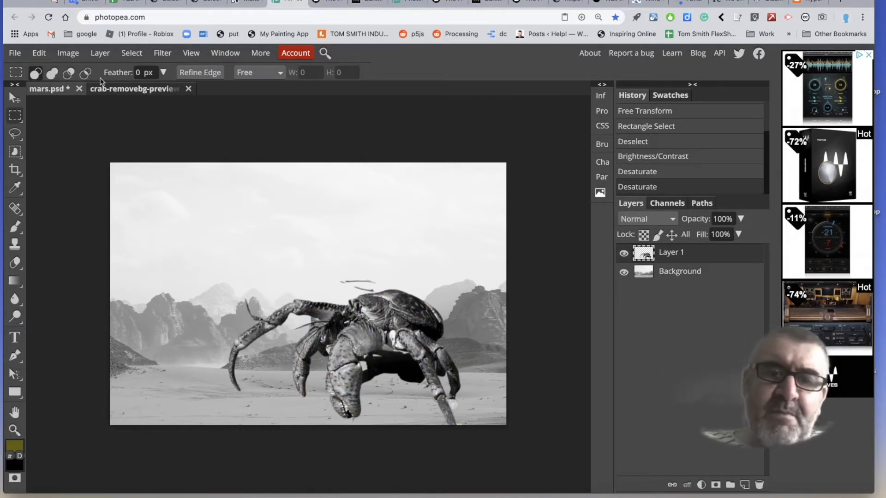
Increase the contrast of the crab on Layer 1 to 79 with a Brightness/Contrast adjustment.
left_click(69, 53)
mouse_move(80, 69)
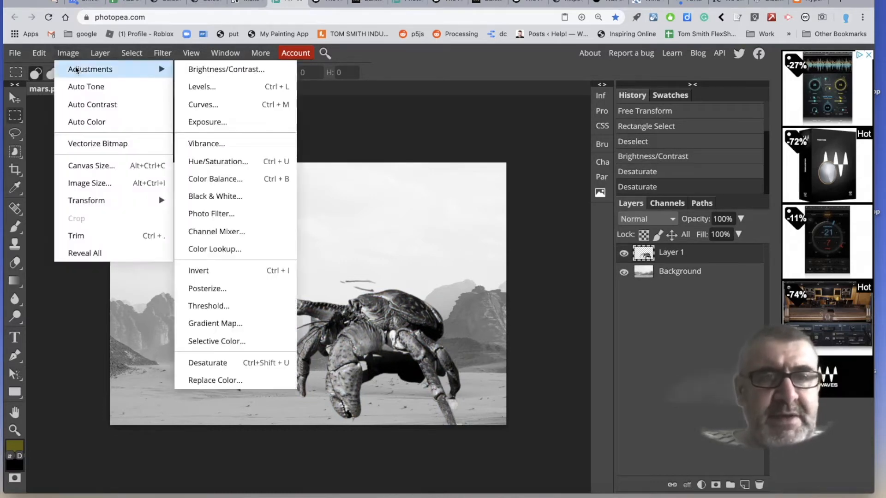
left_click(204, 69)
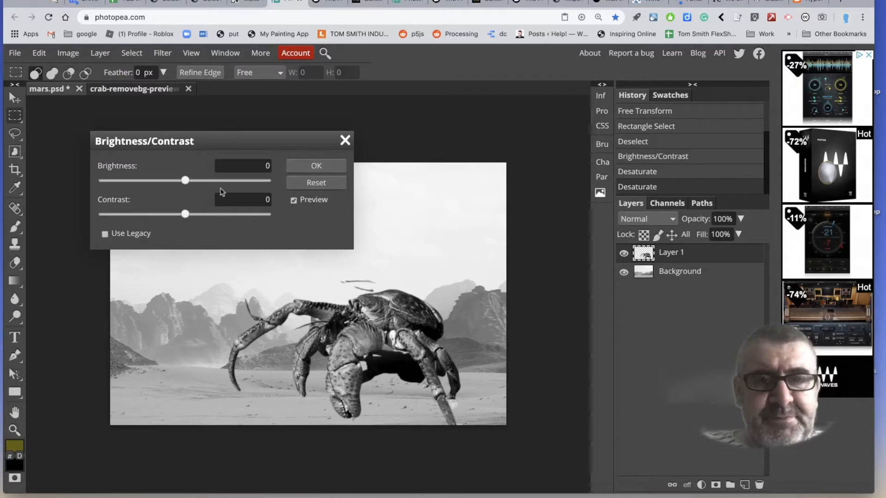
left_click_drag(185, 216, 250, 221)
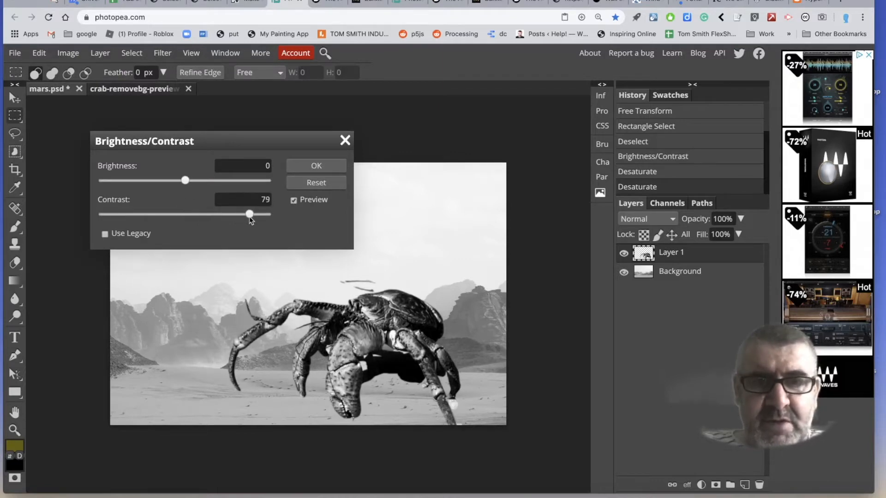
left_click(317, 166)
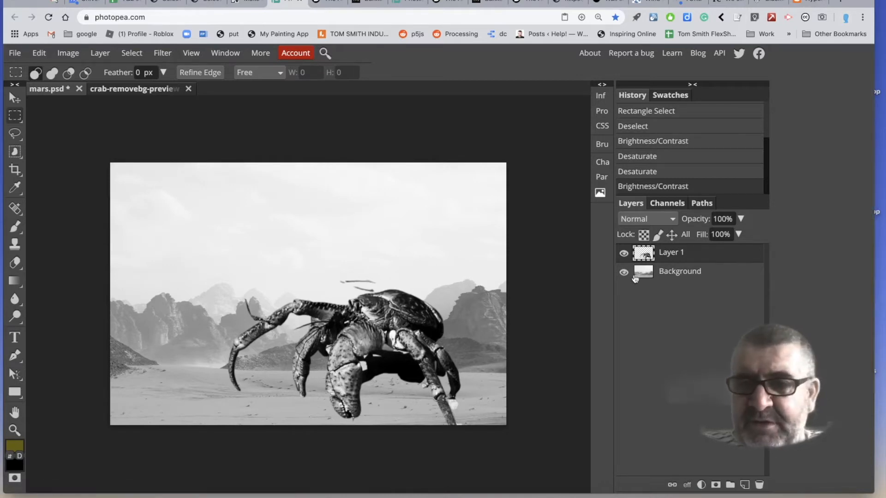
Apply a Color Halftone filter with a 10 px radius to the Background layer.
left_click(649, 277)
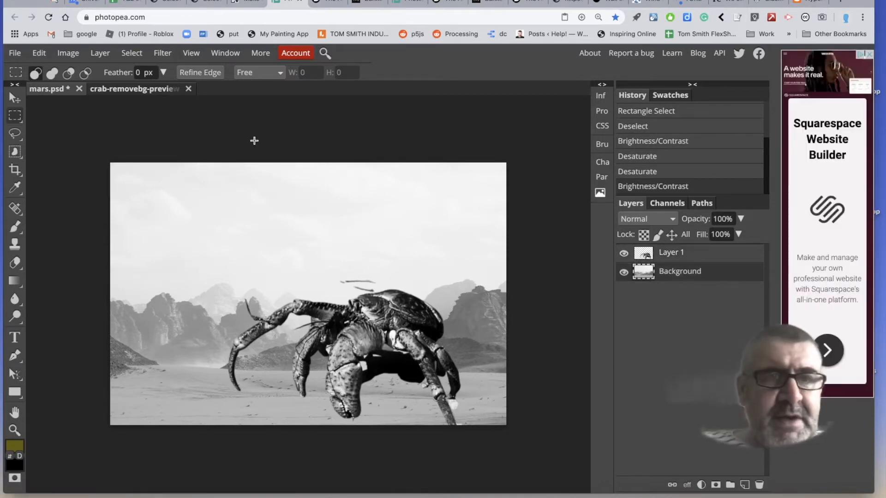
left_click(161, 54)
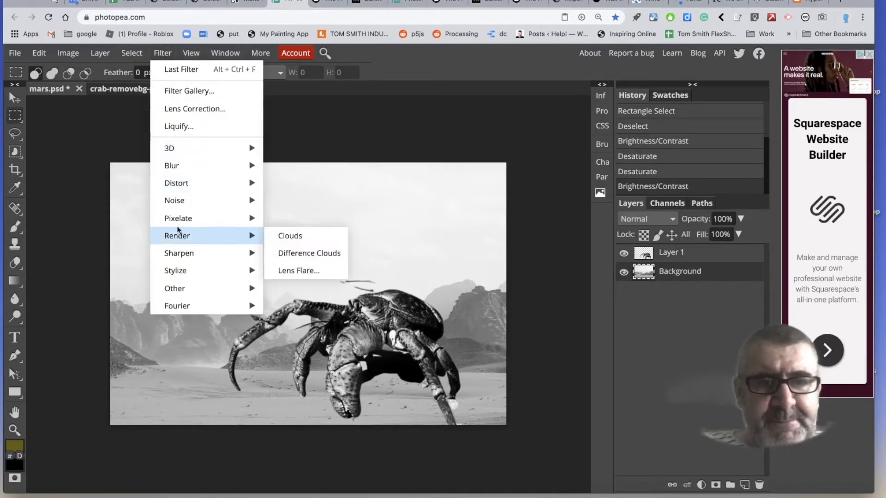
mouse_move(177, 225)
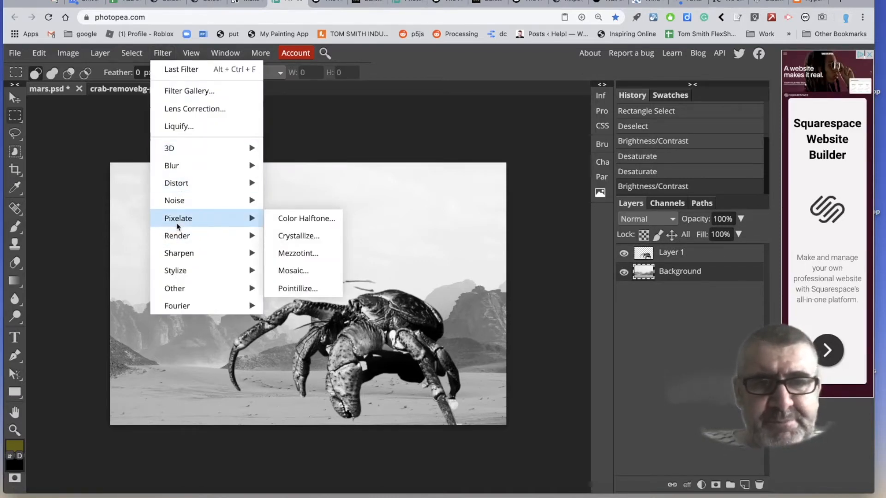
left_click(285, 220)
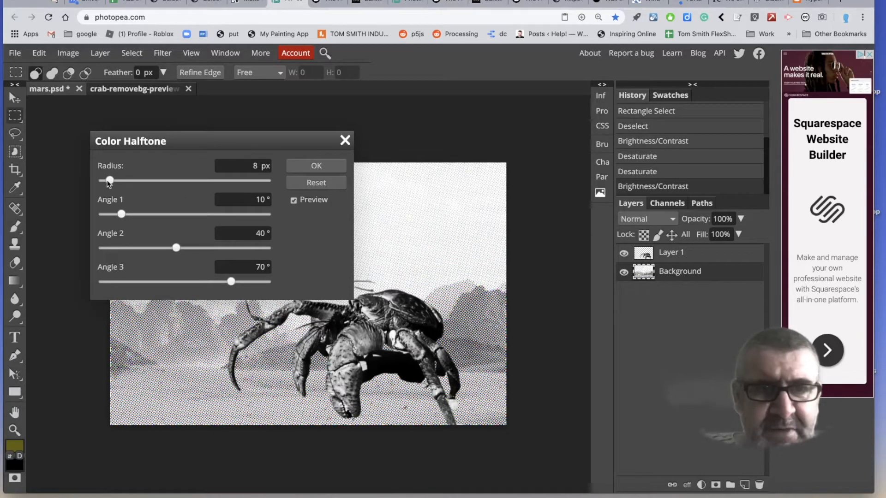
mouse_move(111, 180)
left_mouse_down()
mouse_move(128, 182)
mouse_move(114, 183)
left_mouse_up()
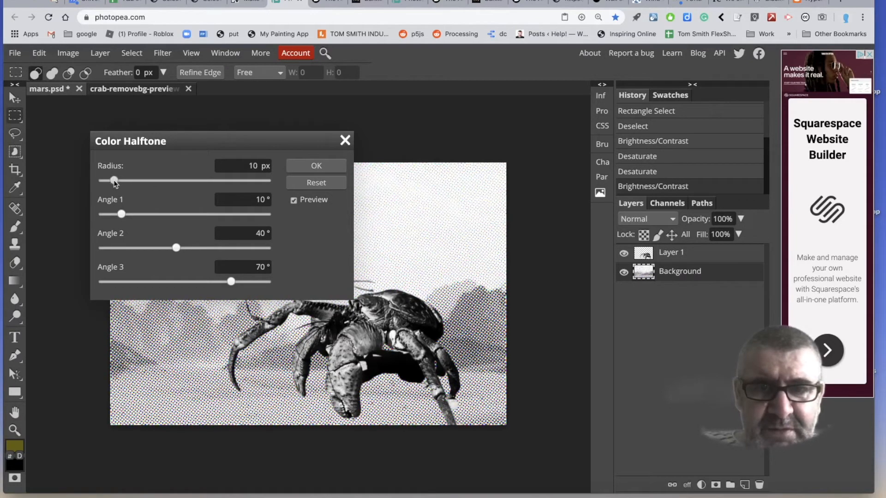
left_click(299, 169)
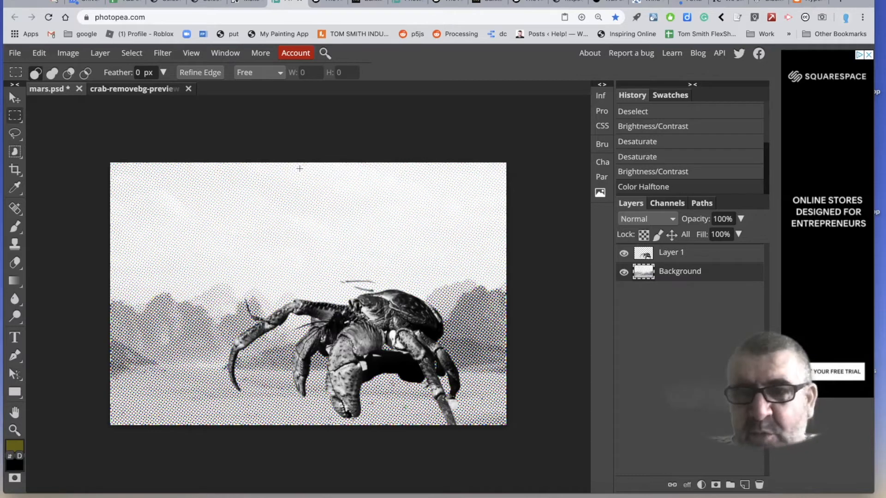
left_click(76, 55)
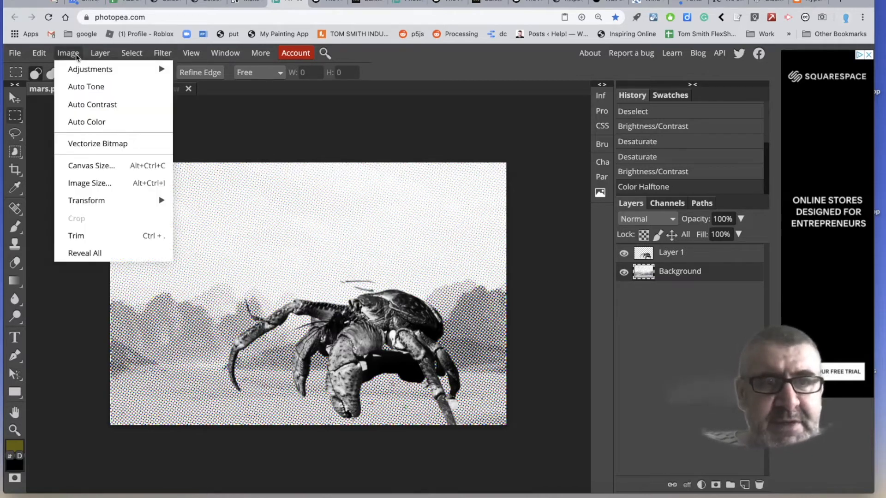
mouse_move(77, 74)
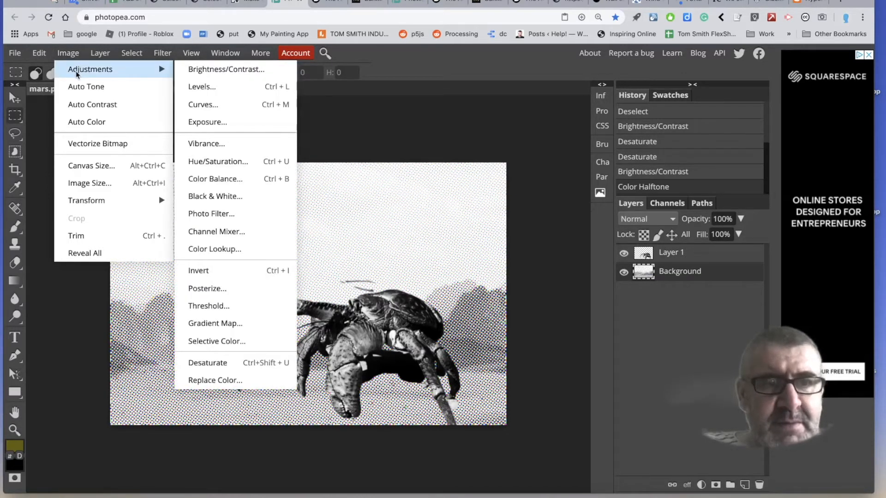
mouse_move(90, 199)
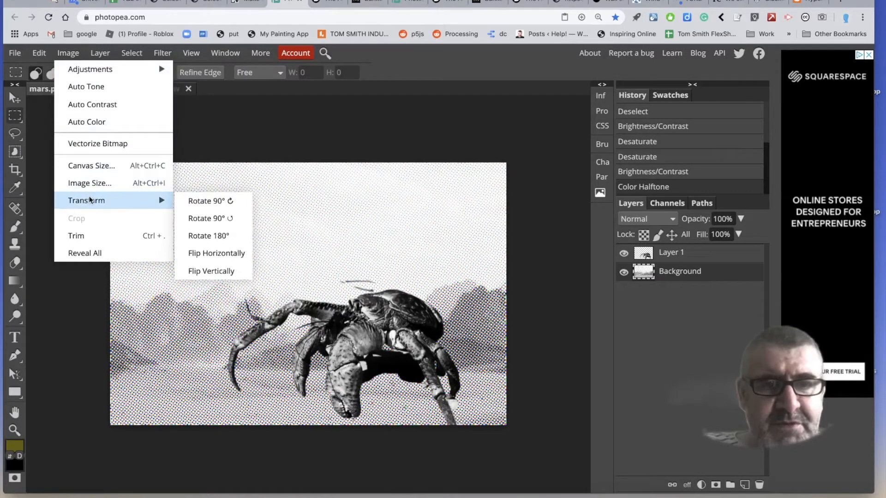
left_click(219, 146)
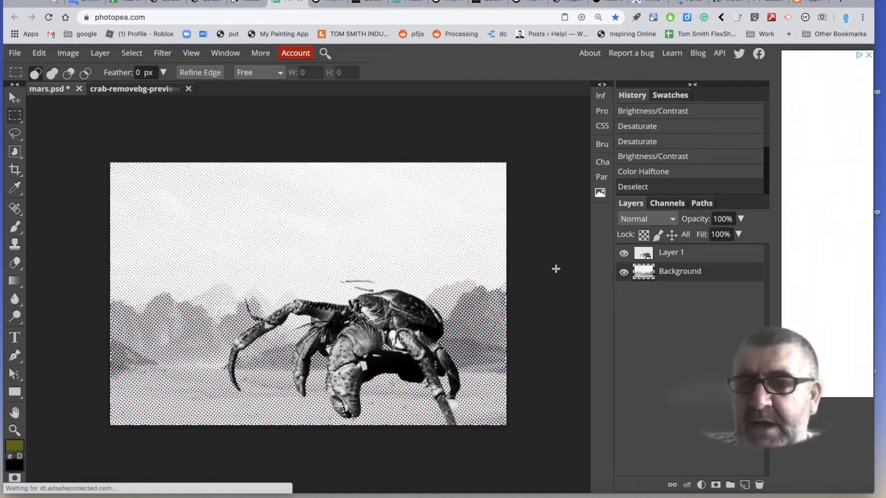
Apply a Threshold adjustment of 103 to the crab on Layer 1.
left_click(648, 254)
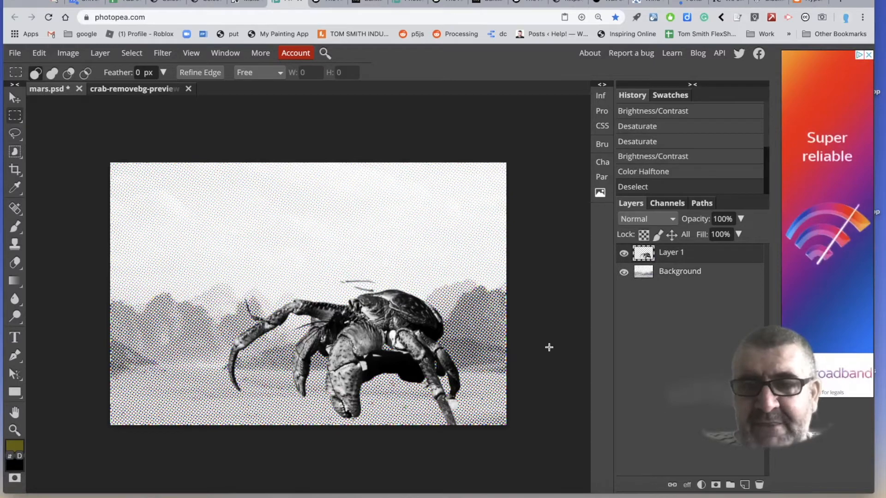
left_click(77, 56)
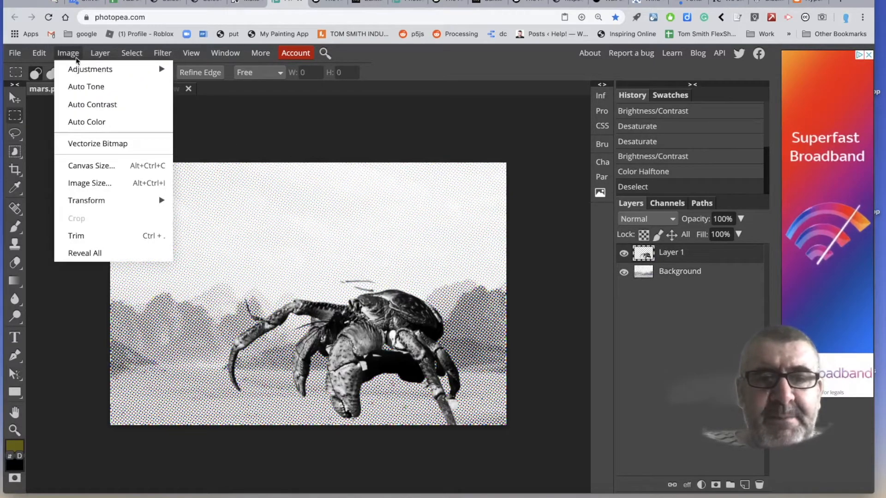
mouse_move(117, 70)
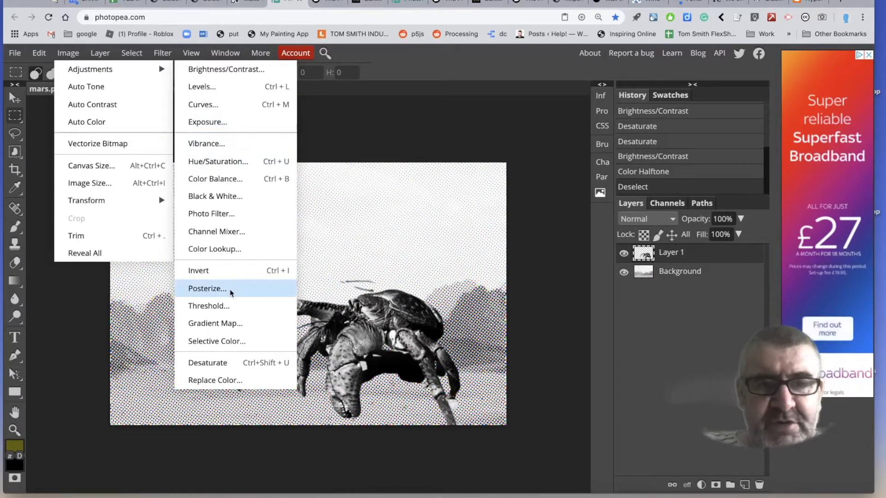
left_click(229, 308)
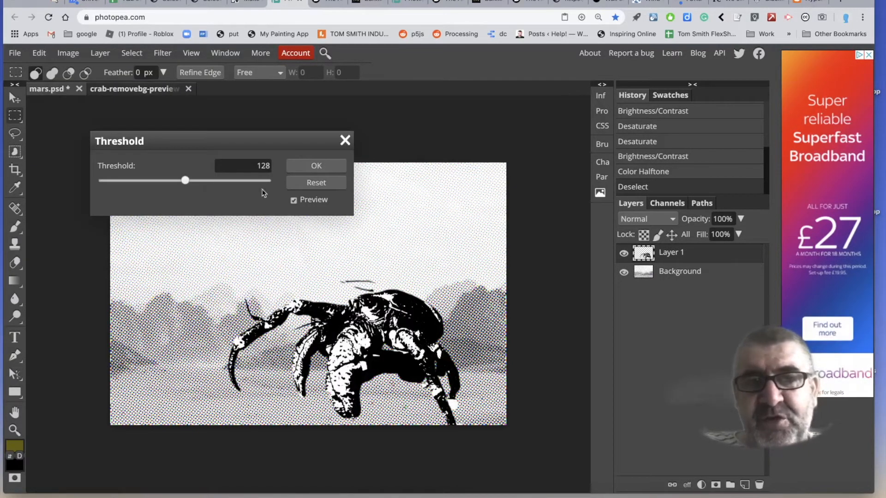
left_click_drag(186, 184, 168, 182)
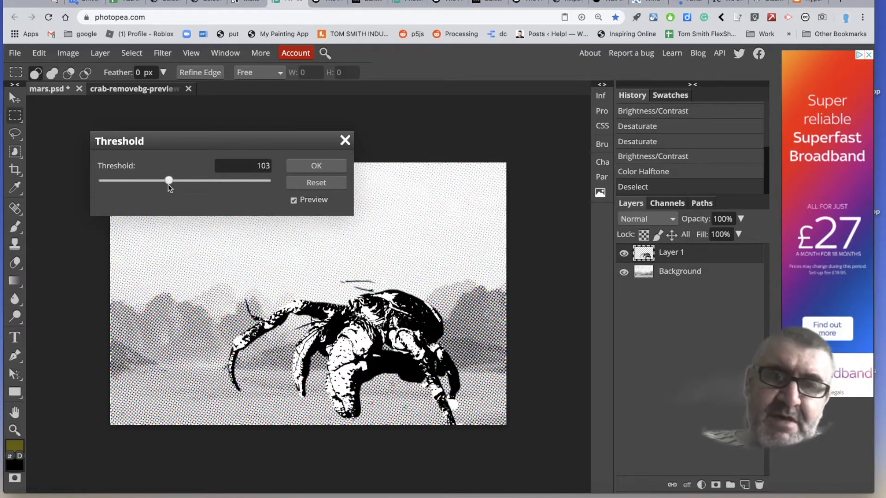
left_click(316, 166)
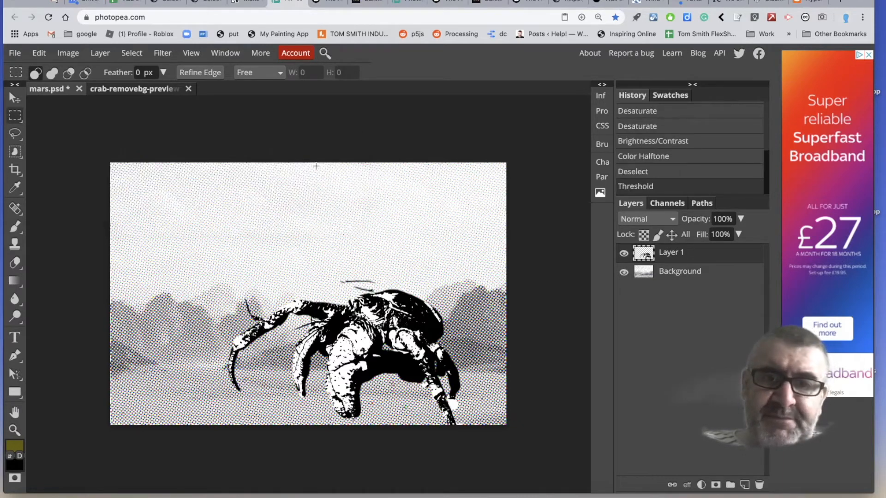
Examine the halftone dots of the Background layer up close, then return to the whole image.
left_click(668, 270)
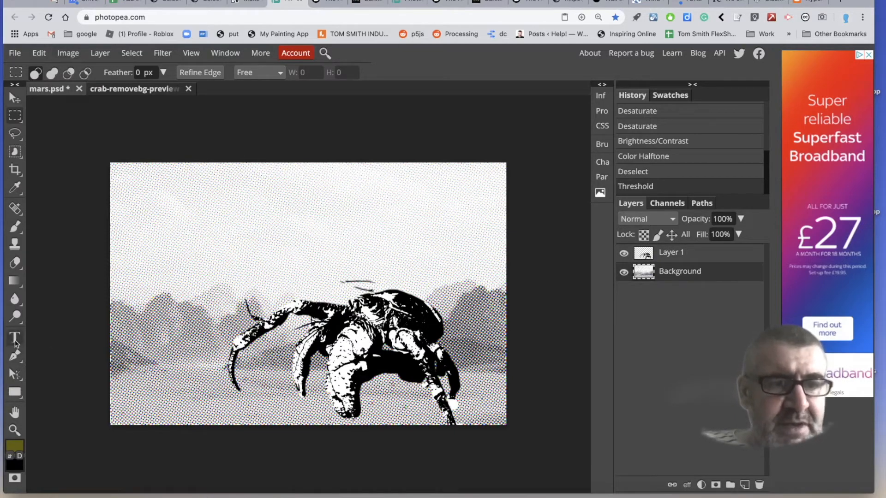
left_click(15, 428)
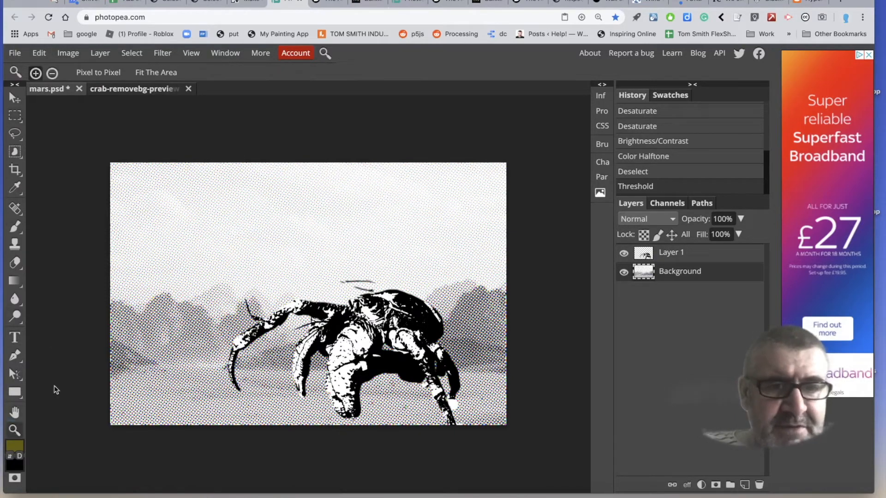
left_click(190, 326)
left_click(198, 318)
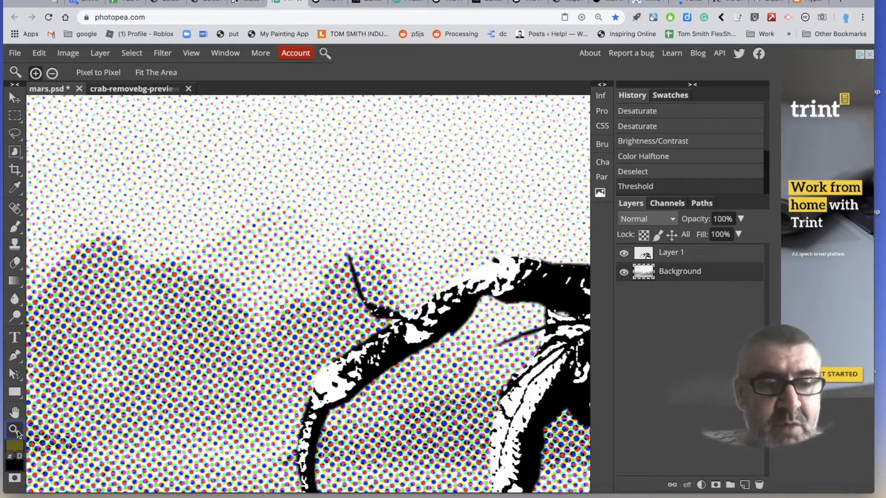
left_click(241, 321, "alt")
left_click(243, 320, "alt")
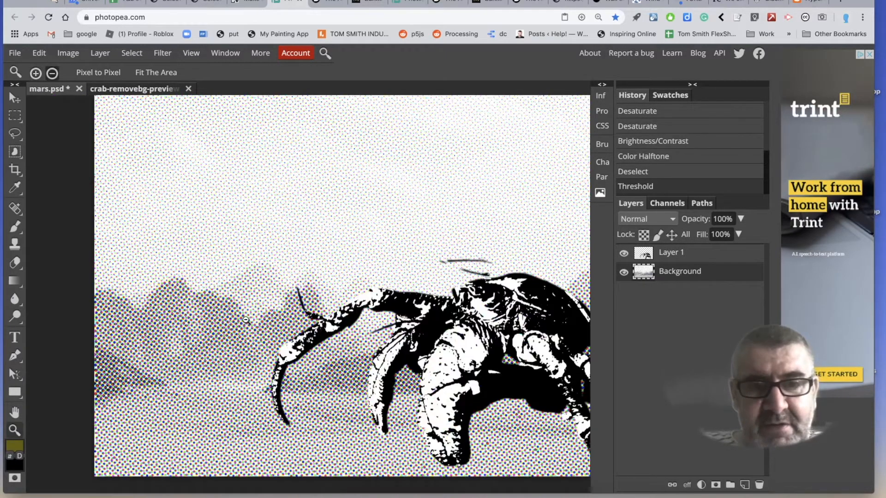
left_click(245, 319, "alt")
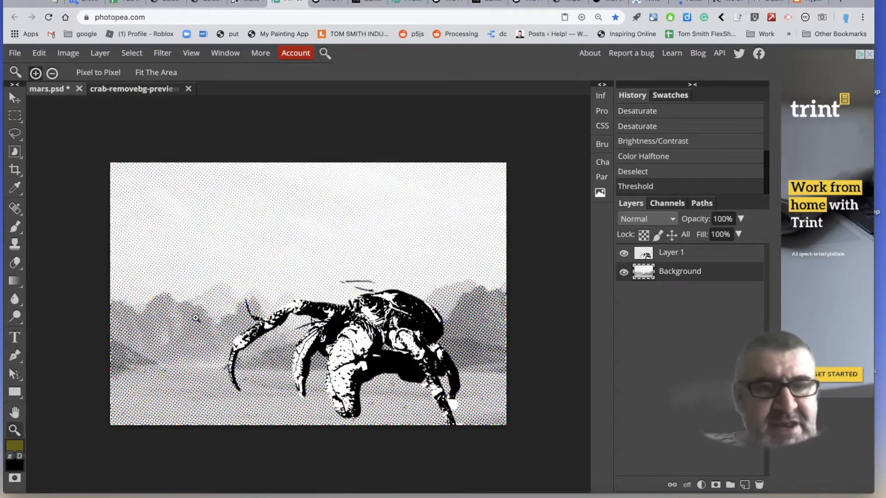
Set the foreground colour to near-black 0b0b0a and add a wide text box across the sky reading "I AM COMING TO GET YOU !".
left_click(18, 340)
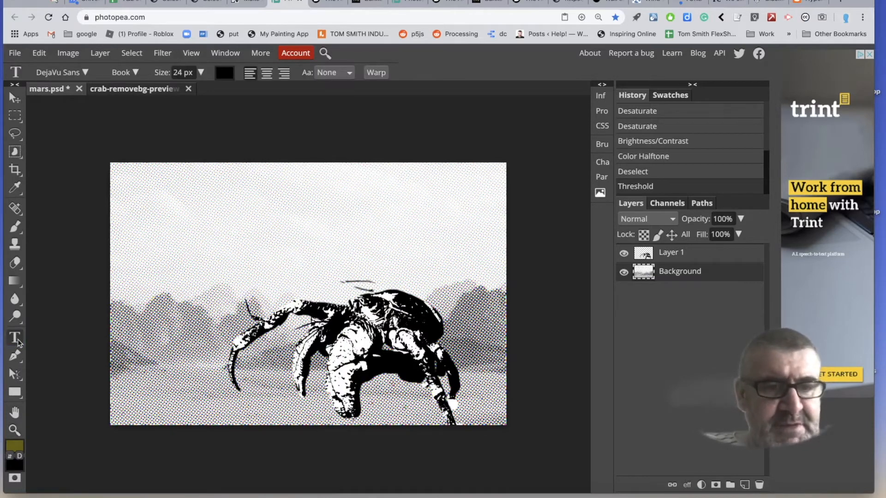
left_click(16, 449)
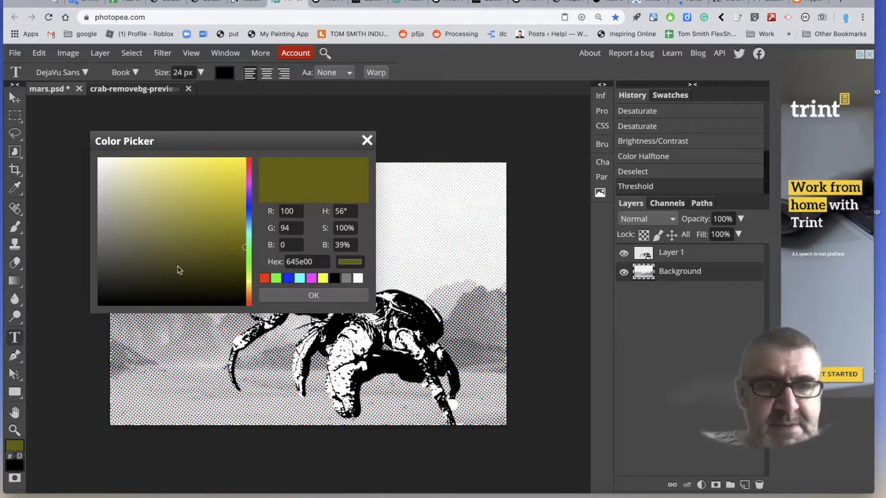
left_click(109, 300)
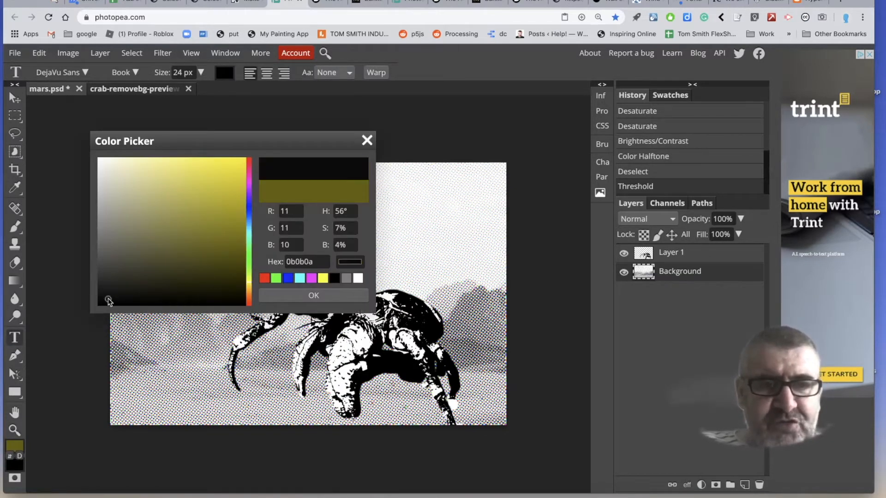
left_click(353, 297)
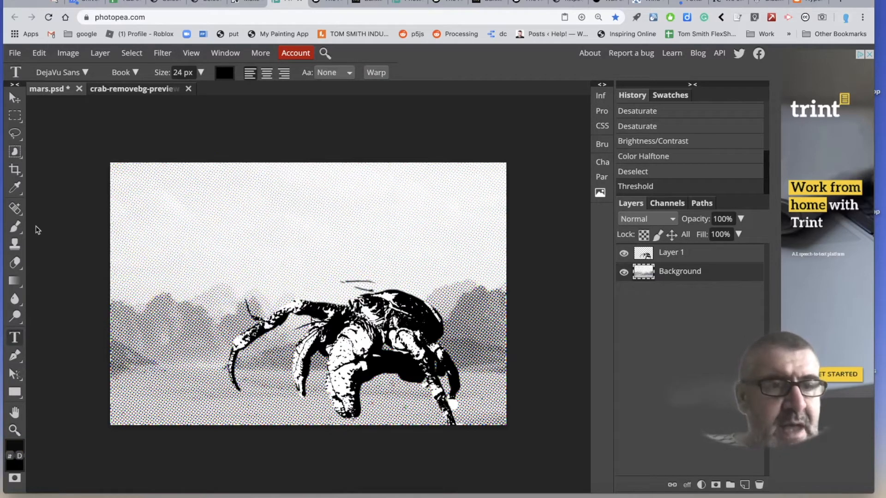
left_click_drag(126, 182, 474, 239)
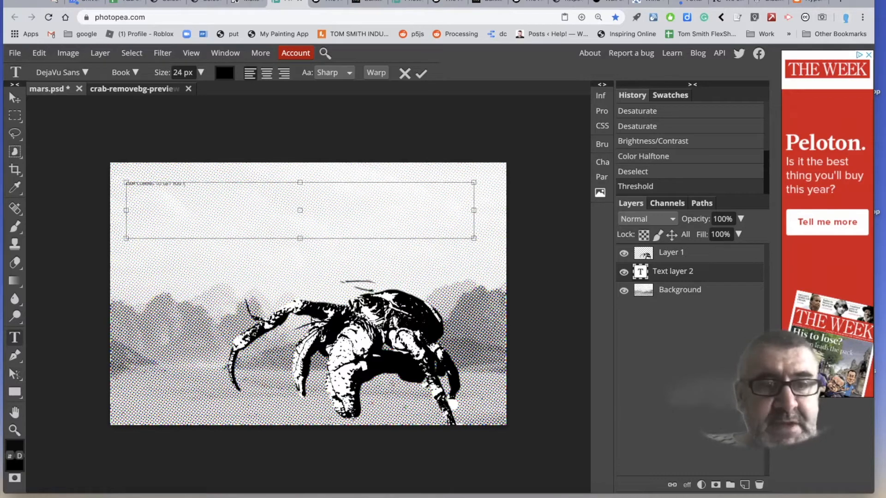
Set the size of the whole "I AM COMING TO GET YOU !" text to 500 px.
key("ctrl+a")
left_click(182, 72)
left_click_drag(183, 72, 172, 73)
type("500")
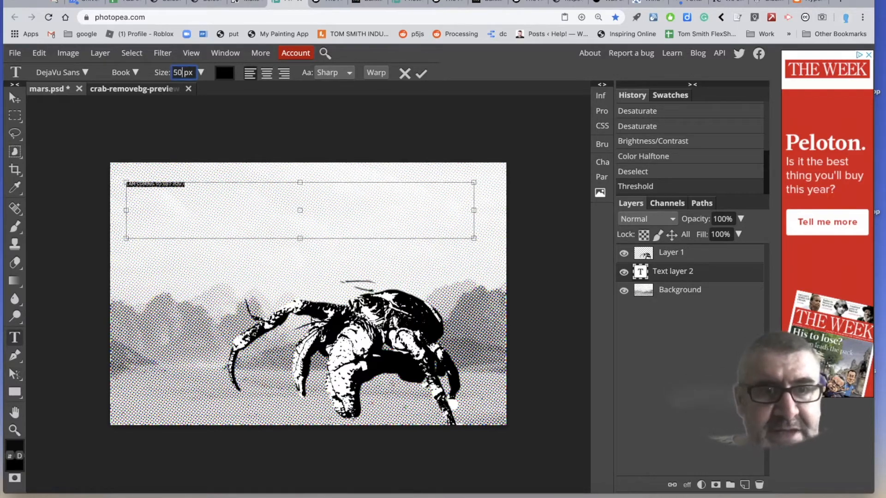
key("Return")
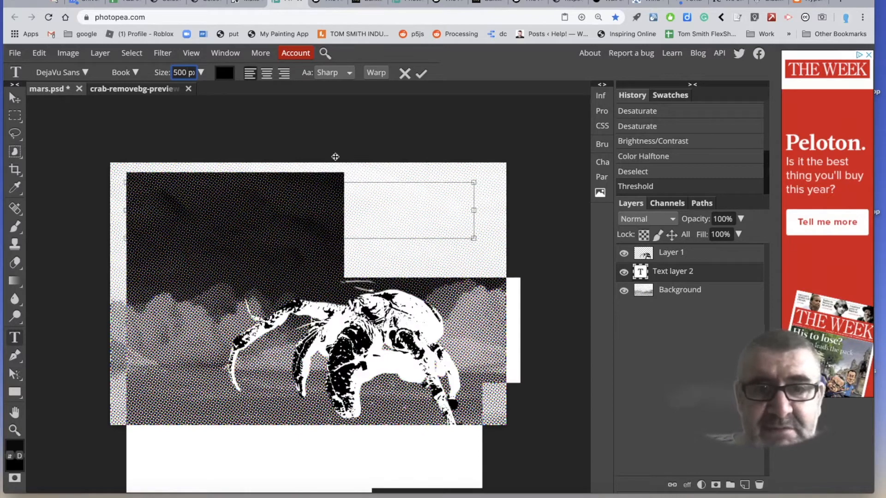
left_click(362, 200)
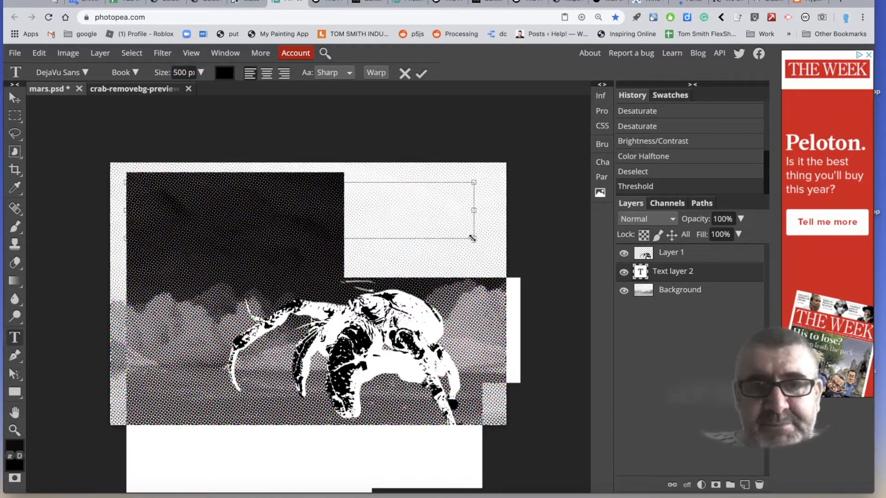
Set the text size to 300 px and enlarge the text box in width and height to fit both lines.
left_click_drag(474, 237, 564, 267)
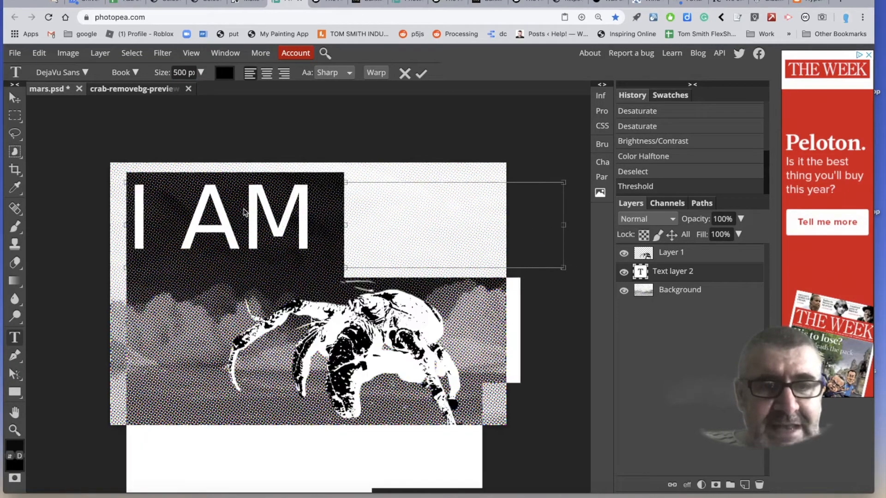
double_click(179, 73)
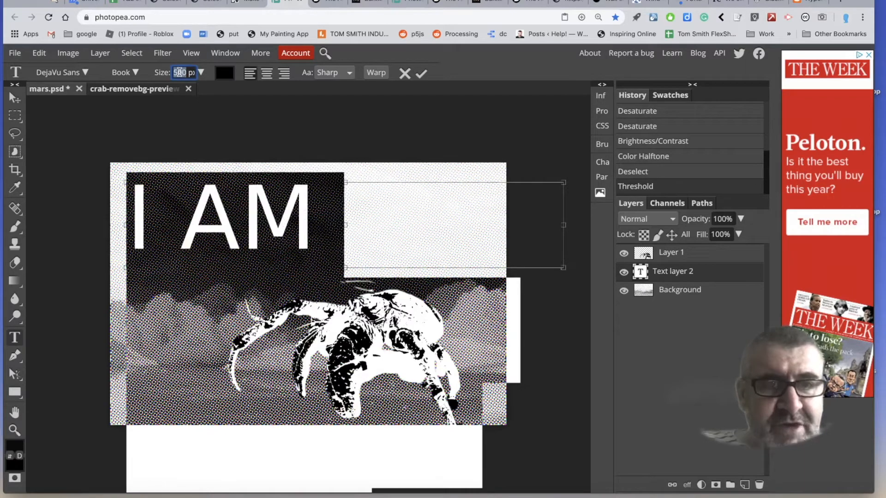
type("300")
key("Return")
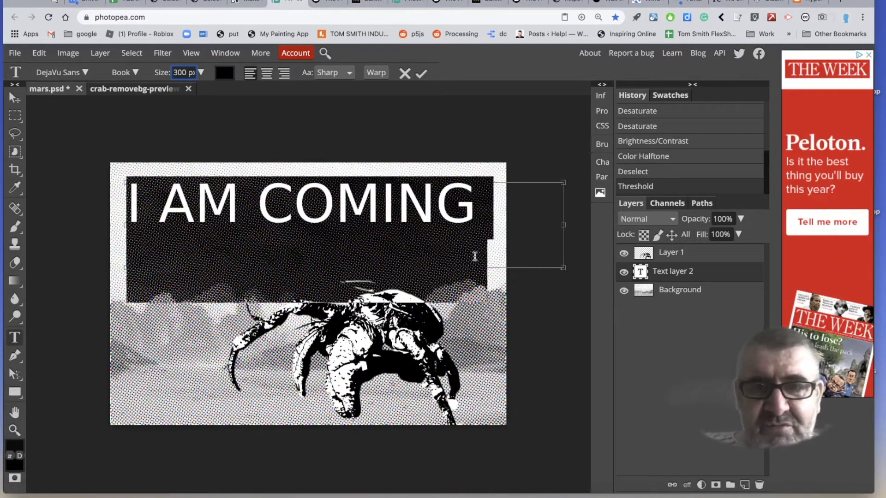
left_click_drag(563, 267, 564, 315)
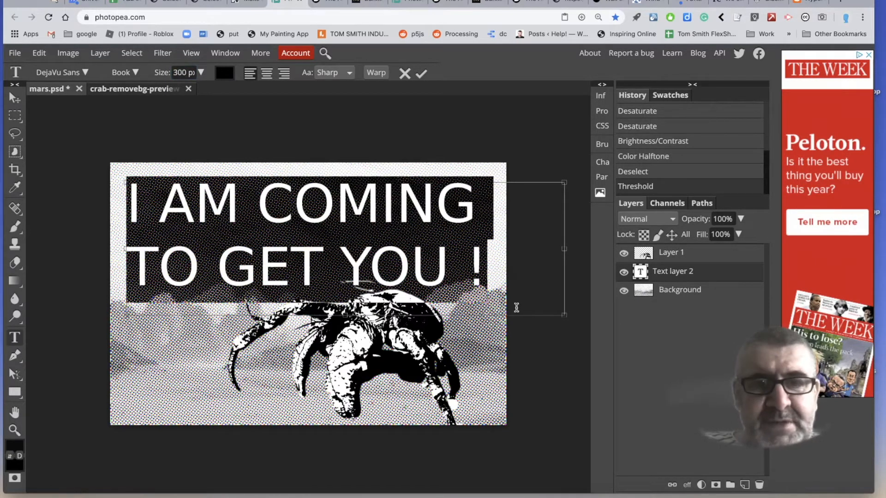
Centre-align the text and move it down and slightly left so it sits partly behind the crab.
left_click(267, 73)
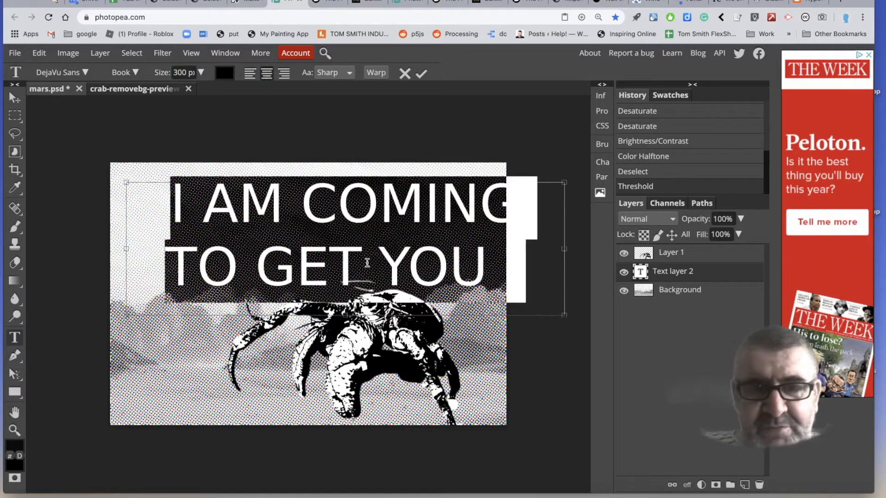
left_click(14, 98)
left_click_drag(269, 216, 249, 250)
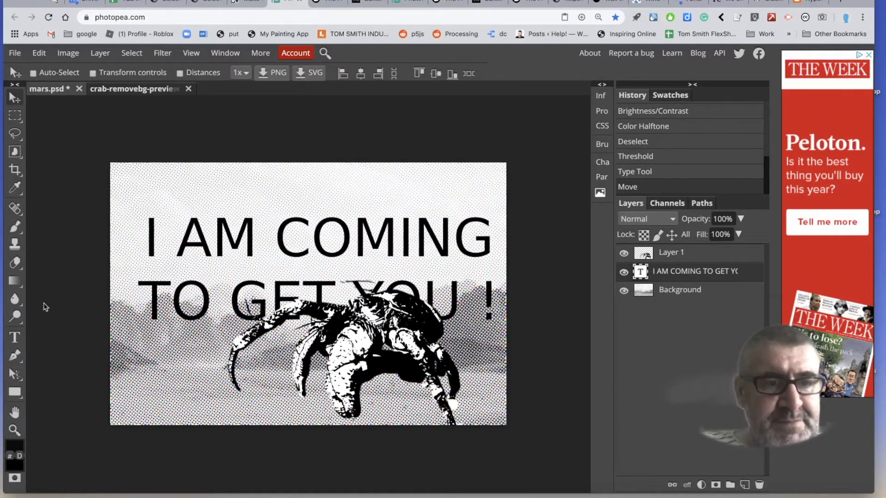
Change the font of the whole "I AM COMING TO GET YOU !" text to Distant Galaxy.
left_click(15, 337)
left_click(257, 251)
key("ctrl+a")
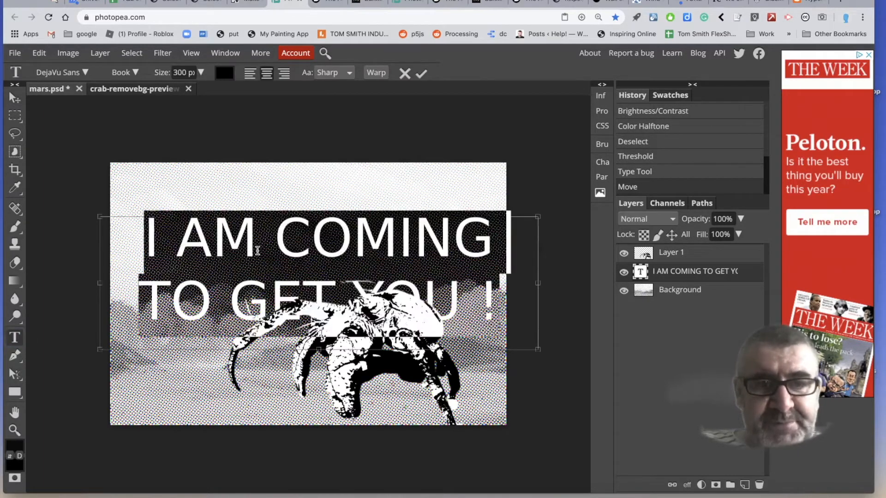
left_click(85, 73)
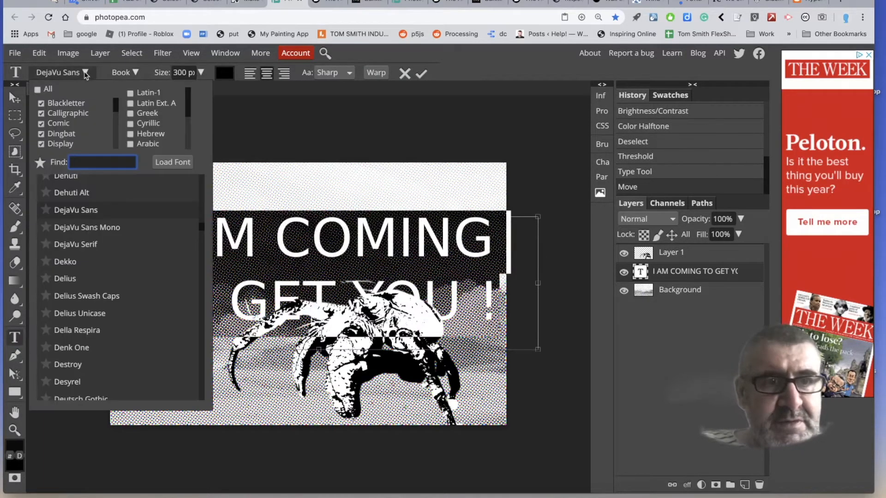
scroll(127, 248, "down", 3)
scroll(127, 248, "down", 3)
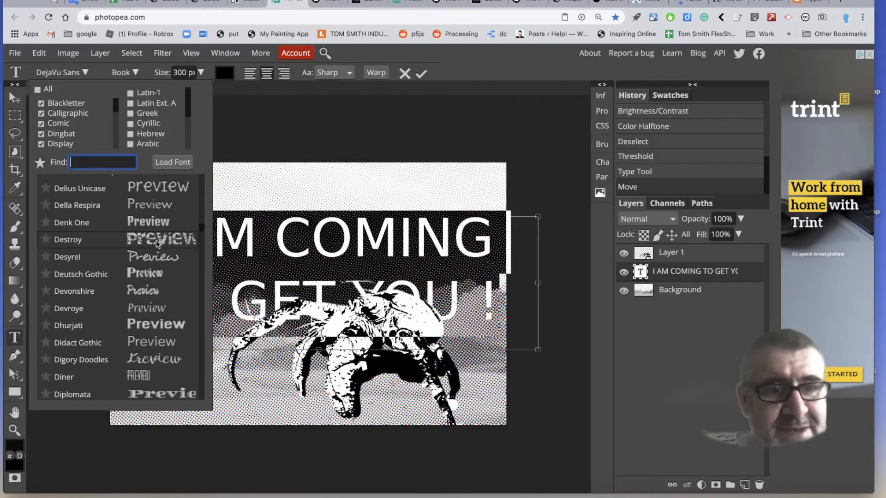
scroll(157, 243, "down", 4)
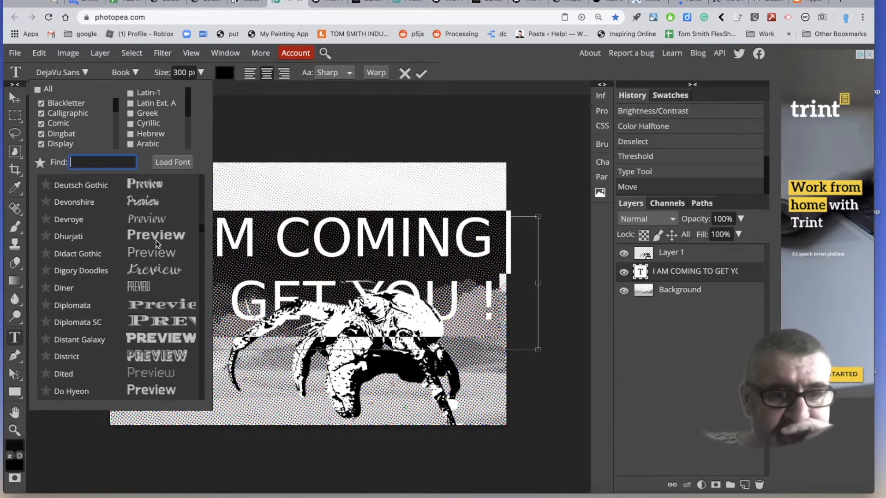
scroll(157, 243, "down", 2)
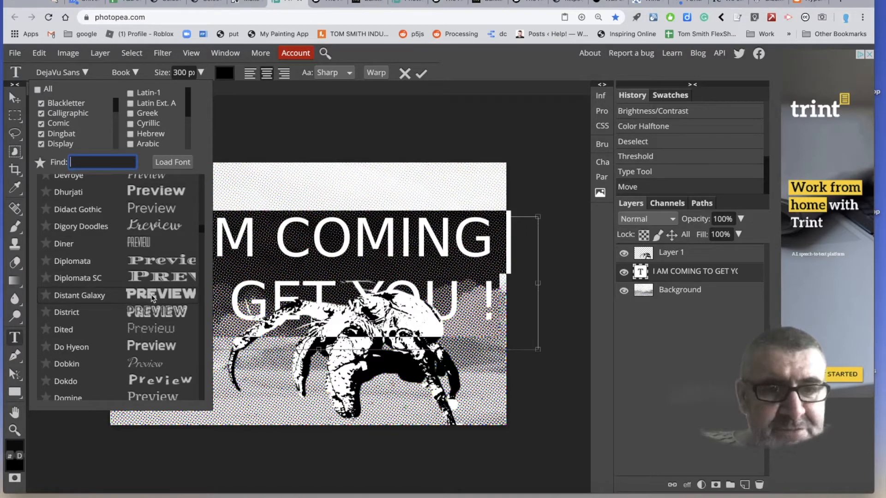
scroll(175, 303, "down", 16)
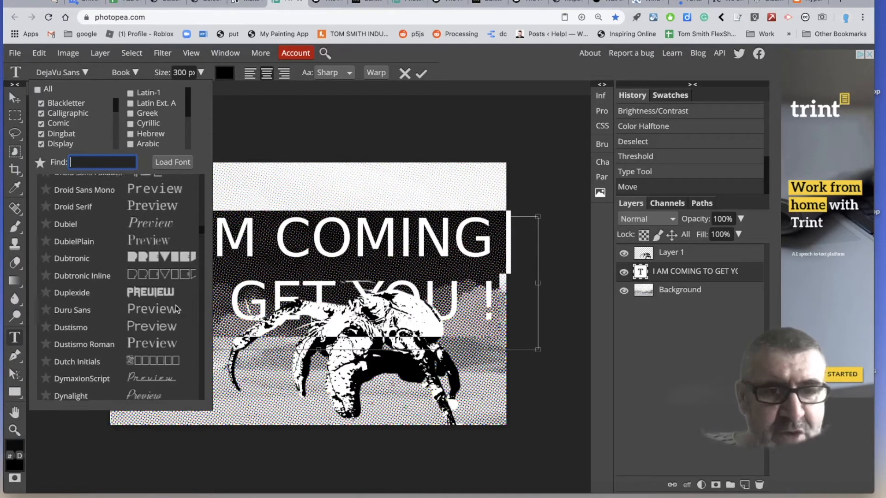
scroll(177, 309, "down", 4)
scroll(177, 309, "down", 12)
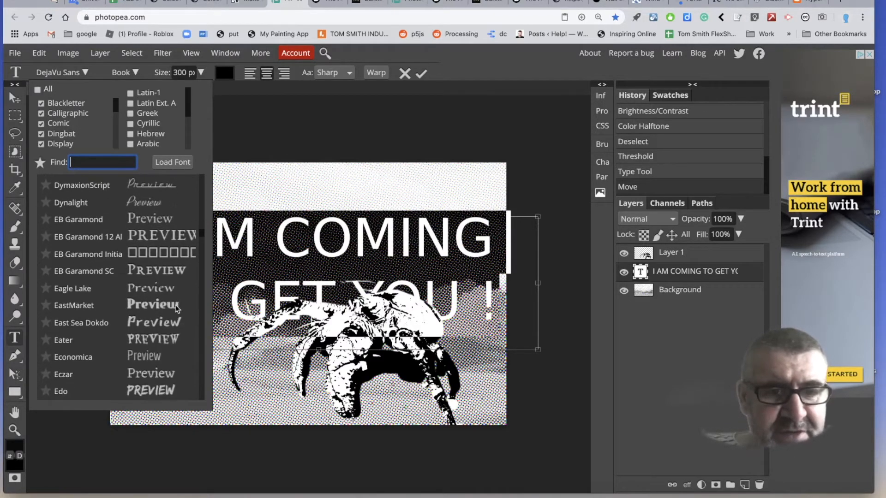
scroll(177, 309, "down", 4)
scroll(178, 309, "down", 4)
scroll(177, 309, "up", 15)
scroll(177, 309, "up", 17)
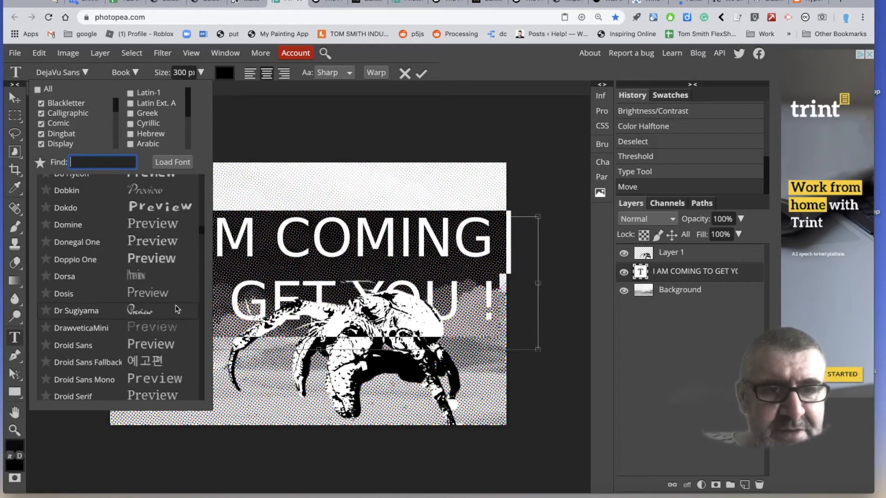
scroll(178, 309, "down", 3)
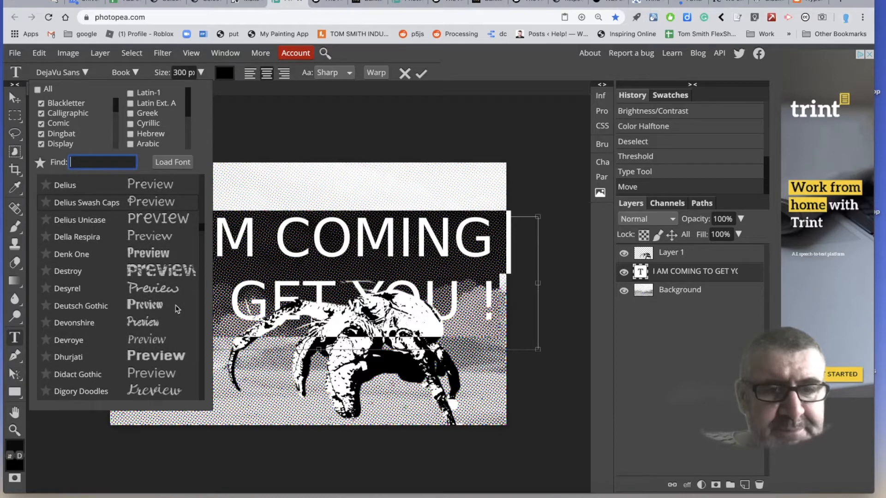
scroll(178, 309, "down", 4)
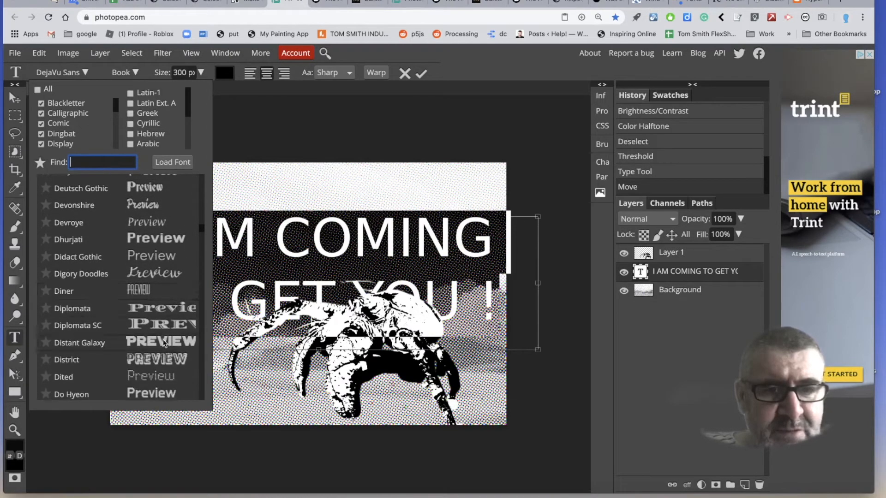
left_click(163, 343)
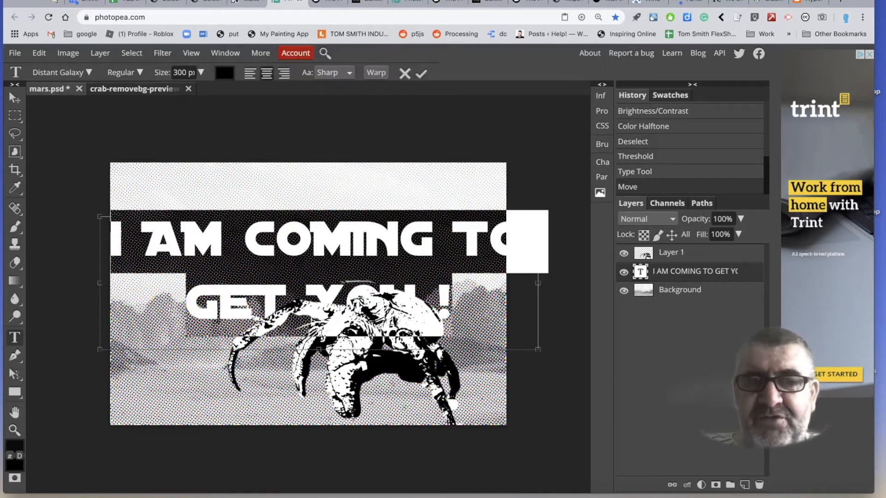
Set the size of the Distant Galaxy text to 250 px.
left_click(175, 72)
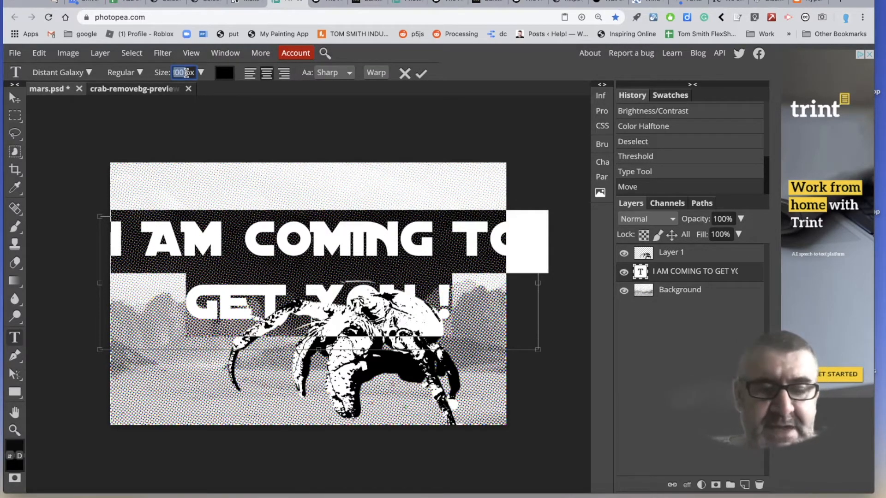
type("250")
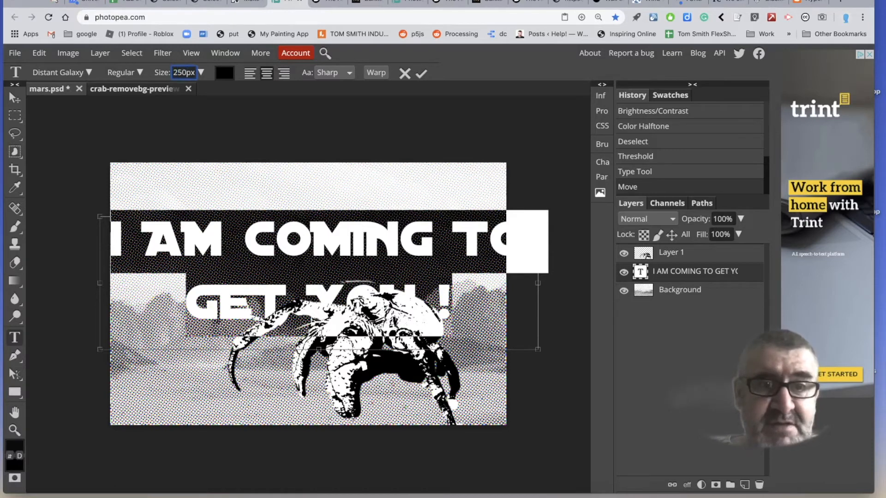
key("Return")
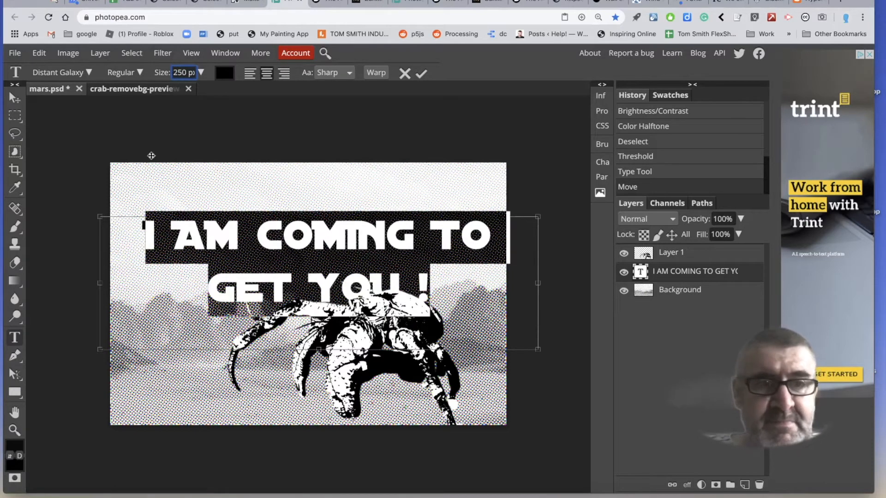
Position the text centrally across the sky and move the crab on Layer 1 left and slightly up, beneath the words.
left_click(15, 98)
left_click_drag(268, 241, 276, 236)
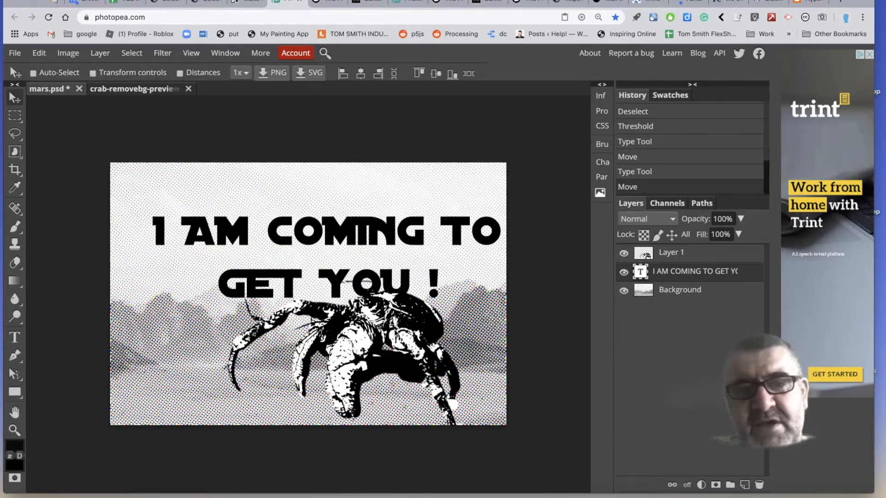
left_click_drag(360, 241, 345, 236)
left_click(672, 253)
left_click_drag(354, 286, 312, 275)
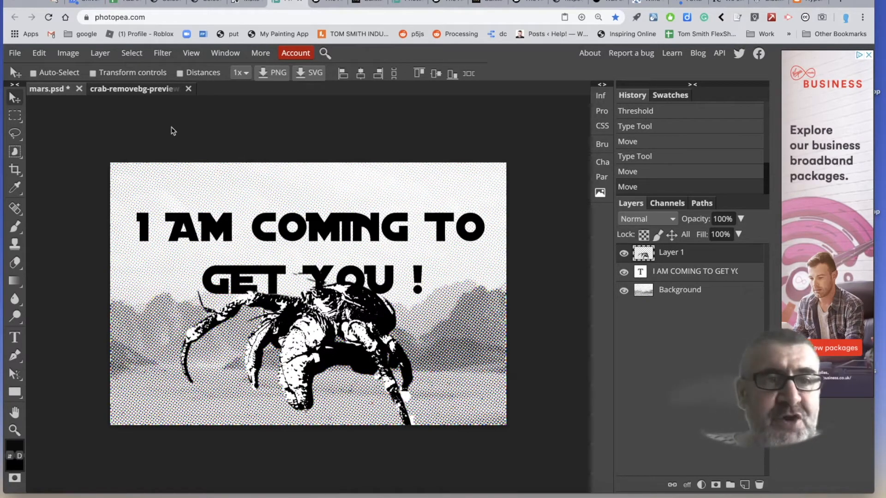
Save the artwork as a PSD, and export it as a JPG with the width set to 1000 px.
left_click(17, 53)
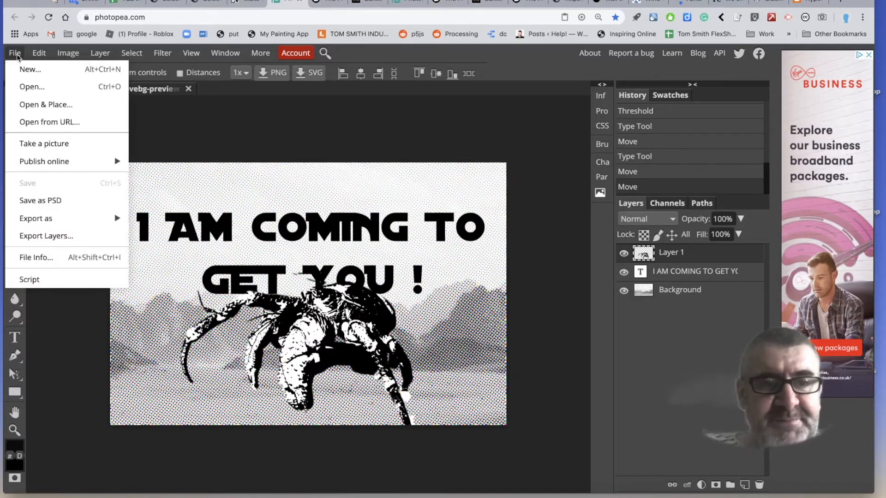
left_click(45, 208)
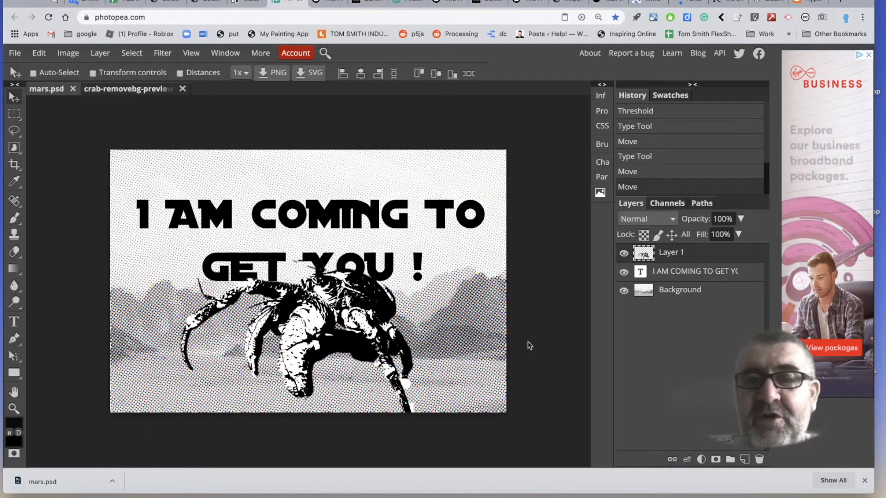
left_click(15, 52)
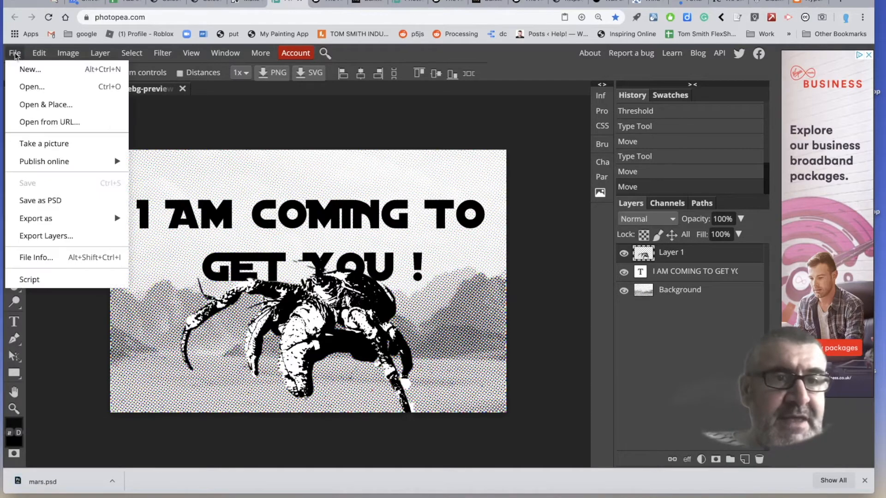
mouse_move(71, 225)
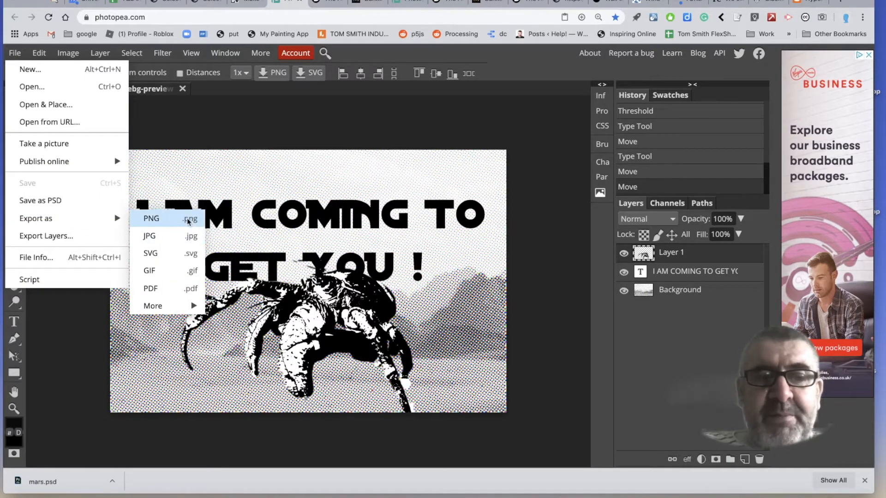
left_click(185, 237)
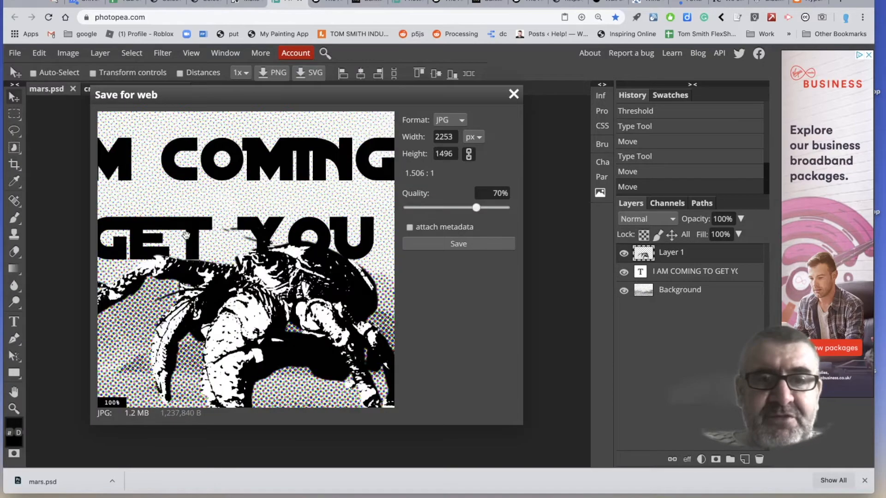
left_click(443, 137)
double_click(444, 137)
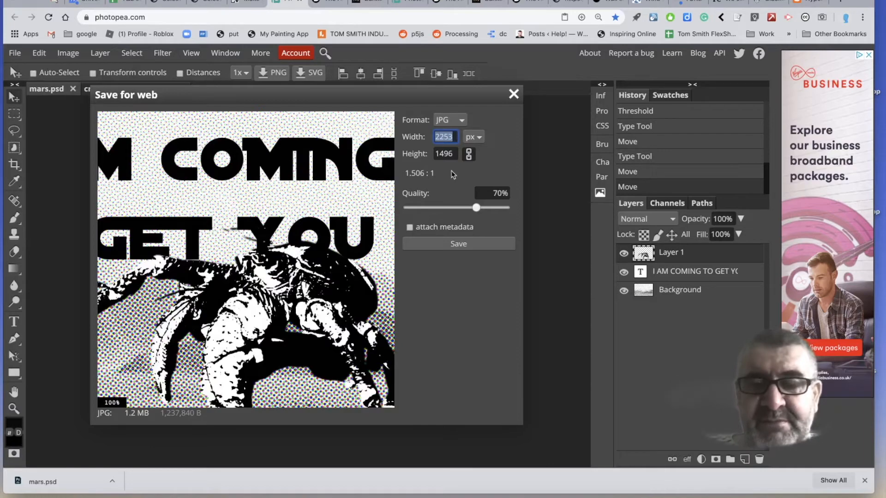
type("1000")
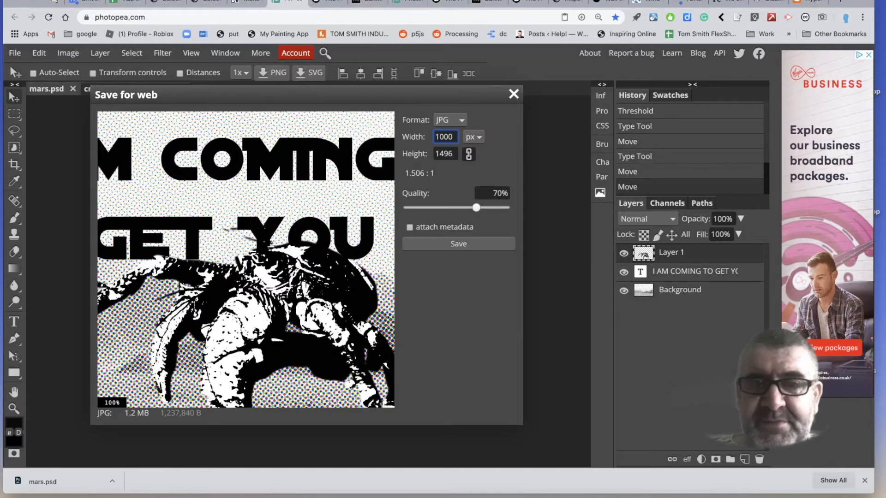
key("Return")
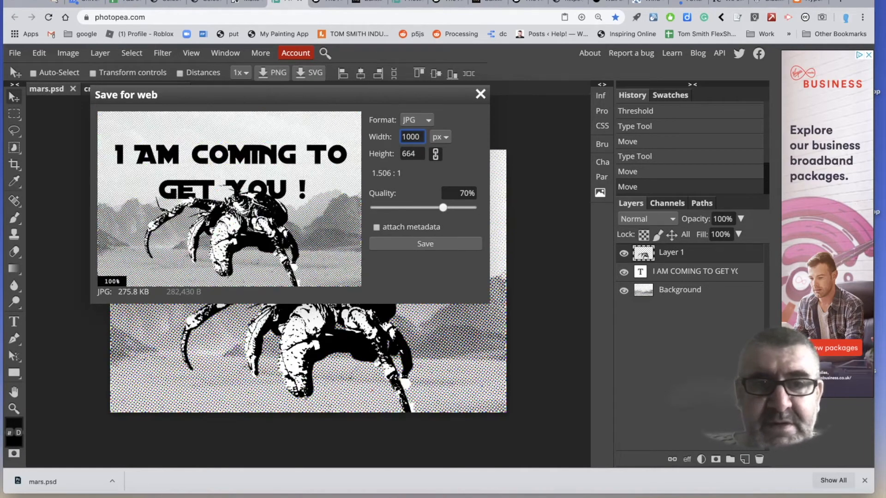
left_click(454, 244)
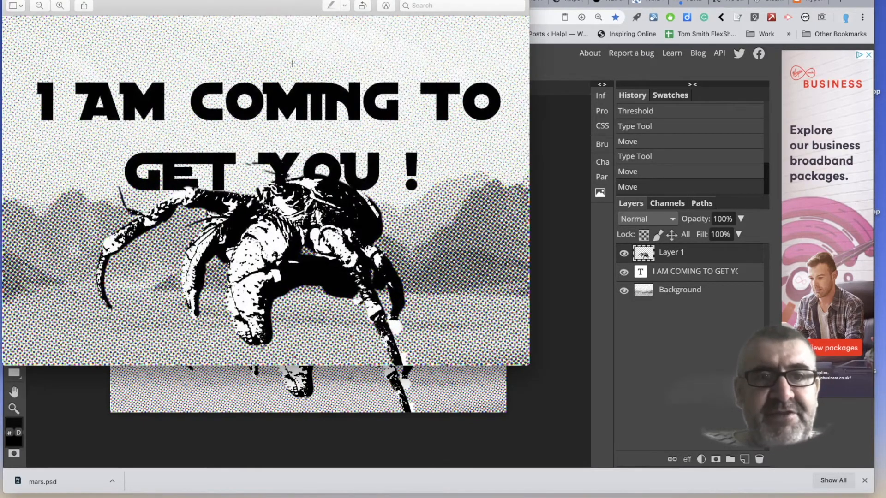
key("super+w")
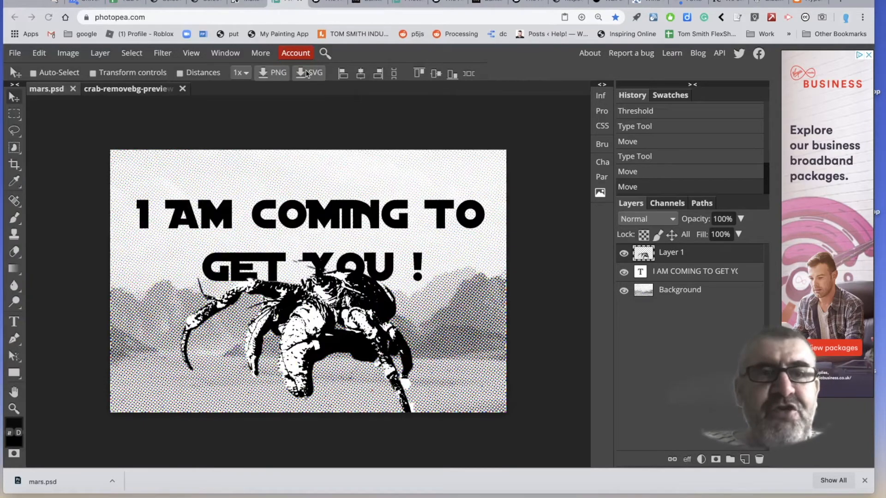
Open the Rasterbator site from the Make a Banksy activity page and start creating a poster.
left_click(238, 2)
scroll(356, 306, "down", 2)
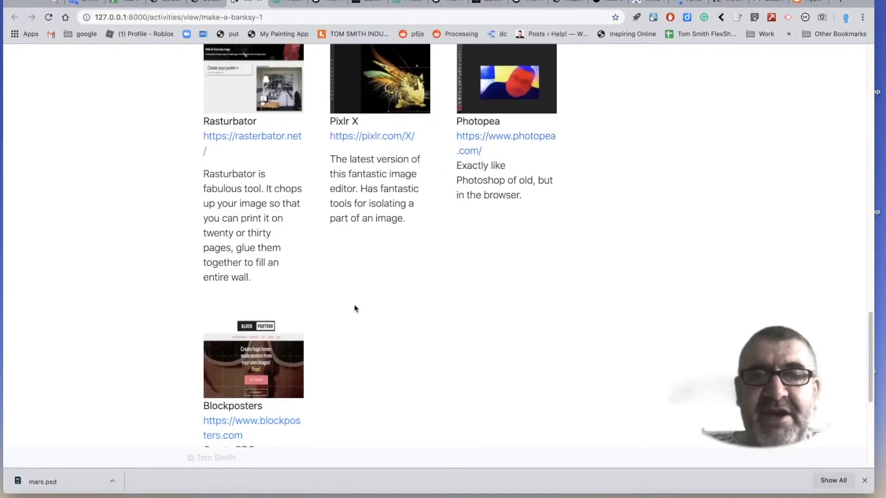
left_click(254, 138)
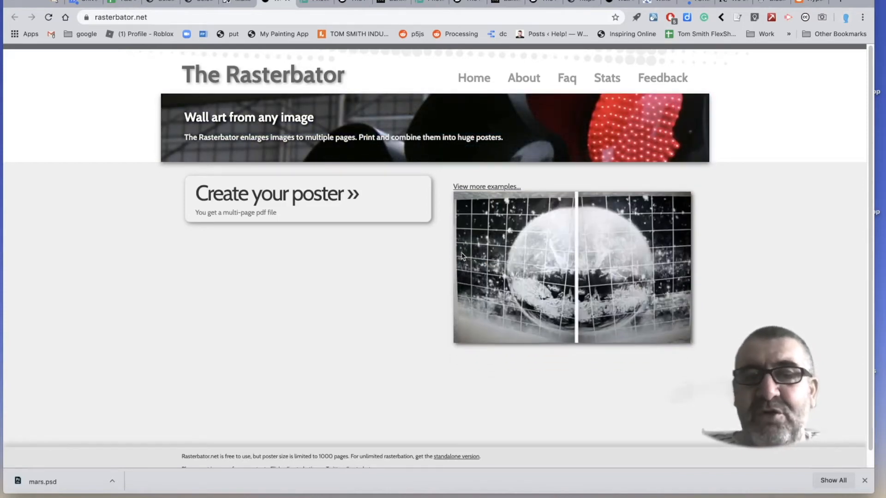
left_click(298, 202)
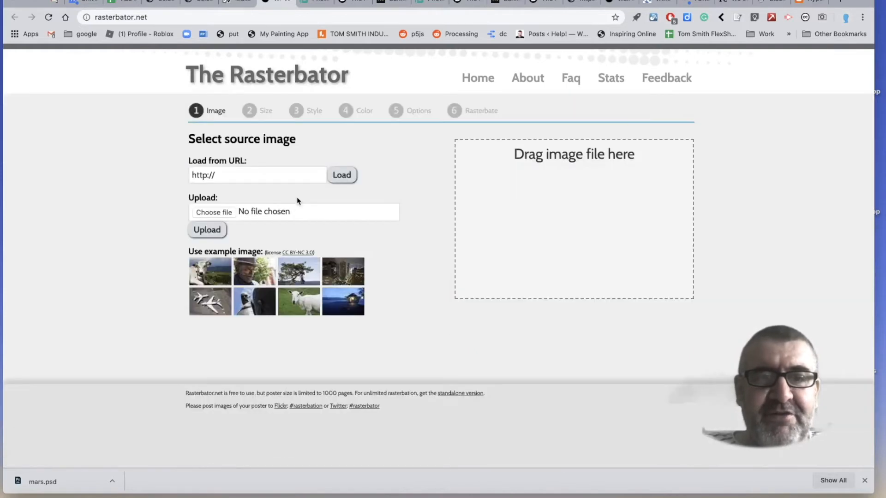
Upload mars.jpg from the Downloads folder as the poster's source image.
left_click(214, 213)
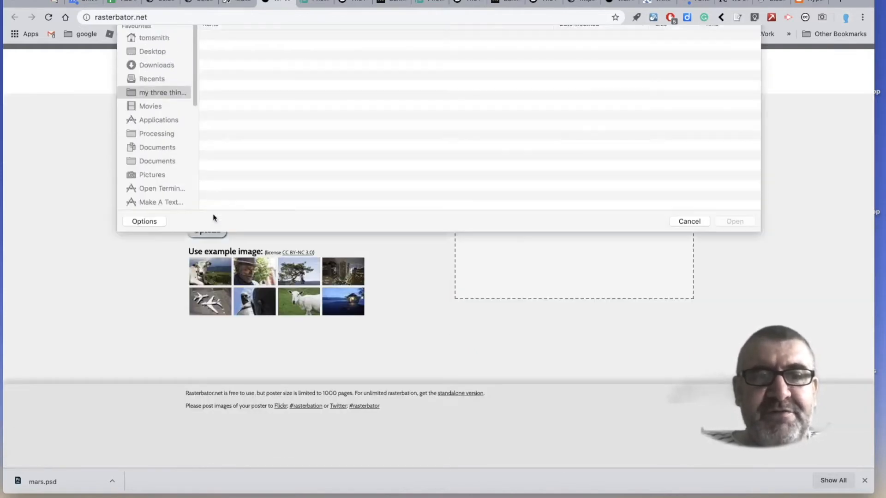
left_click(165, 94)
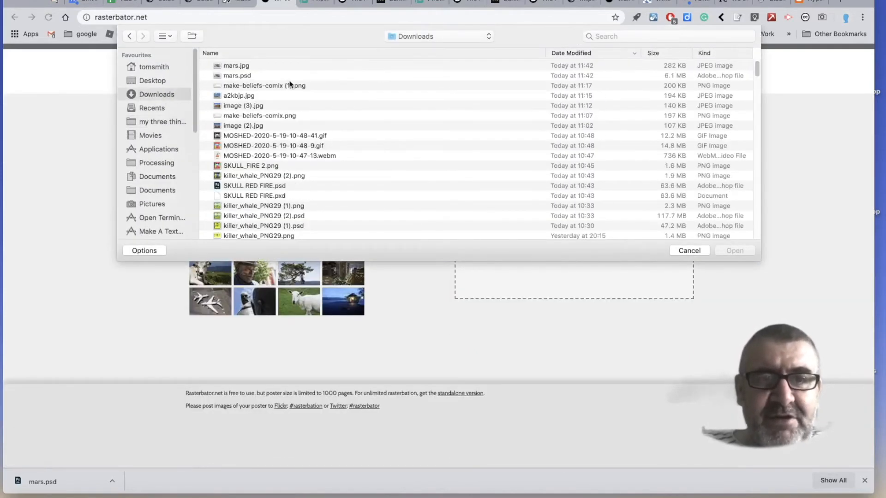
left_click(257, 68)
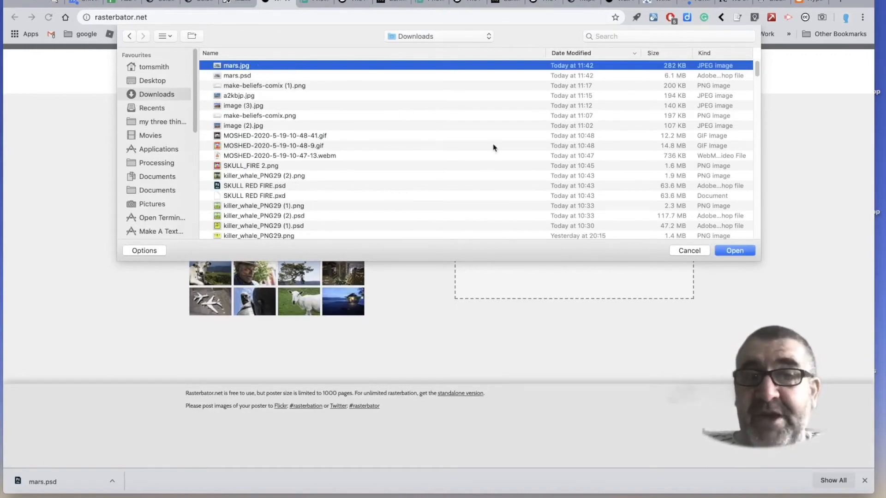
left_click(740, 253)
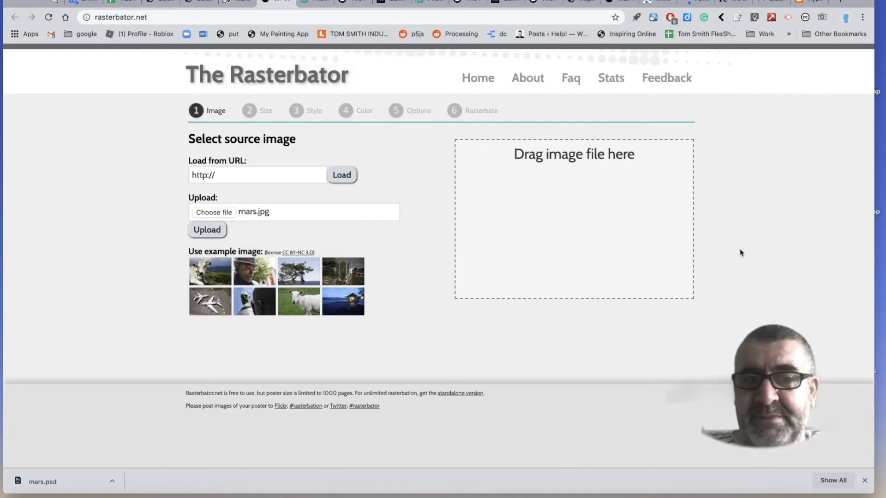
left_click(206, 231)
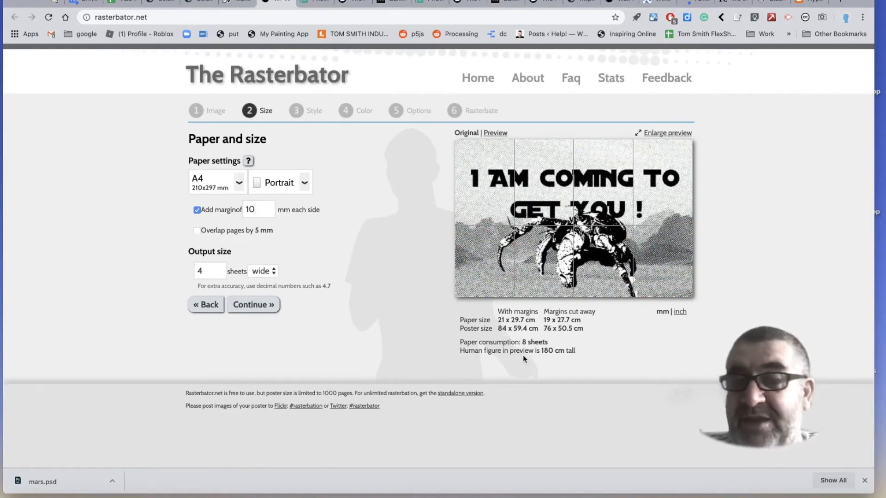
Set the poster's output size to 12 sheets wide and continue to the style choice.
left_click_drag(206, 270, 191, 272)
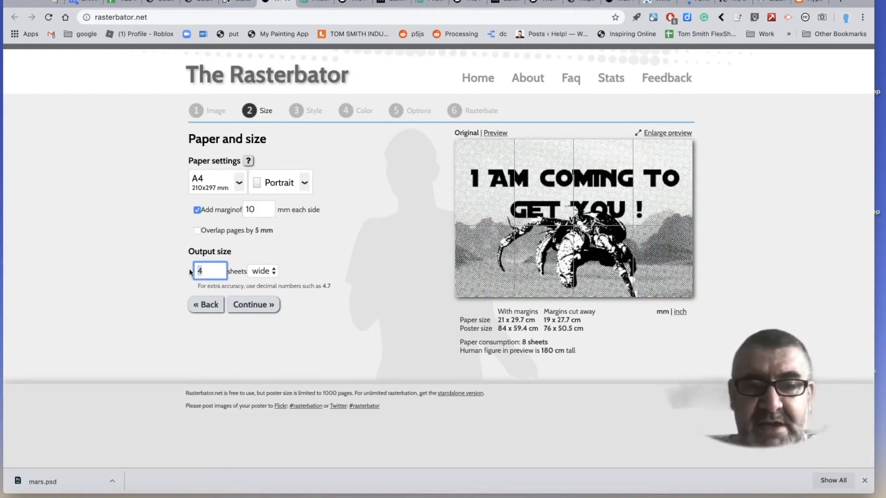
type("12")
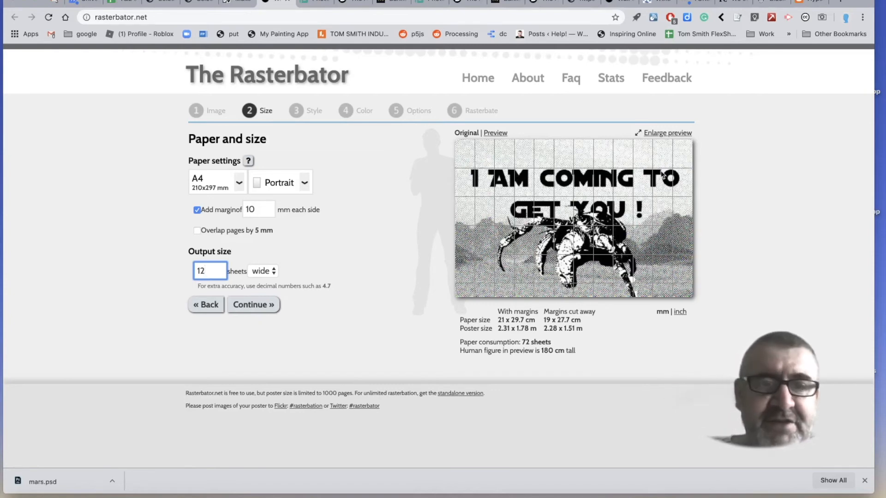
left_click(251, 305)
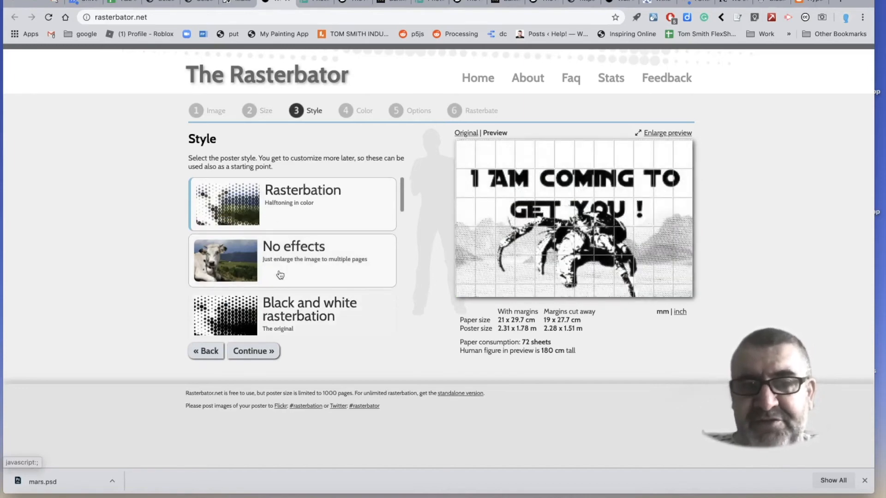
Try the Black and white rasterbation, High Contrast Mosaic and Scanlines styles on the poster.
scroll(277, 258, "down", 2)
left_click(275, 225)
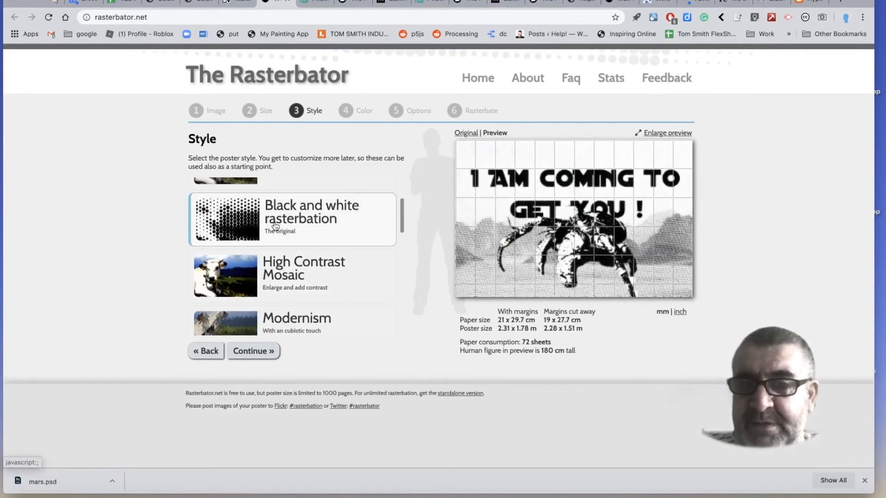
left_click(279, 268)
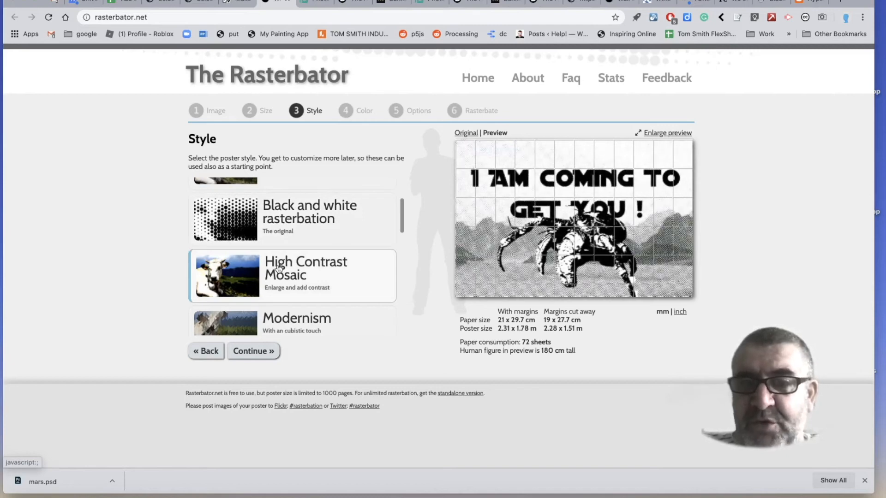
scroll(277, 268, "down", 5)
scroll(274, 259, "up", 2)
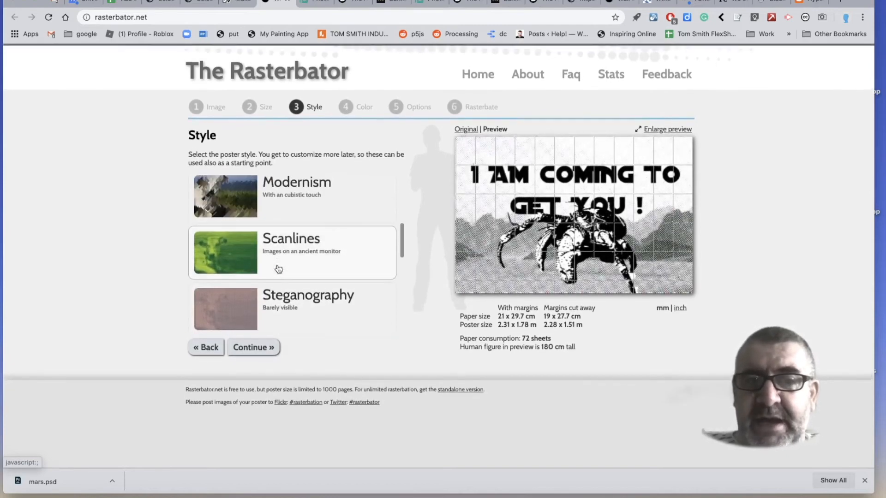
left_click(273, 242)
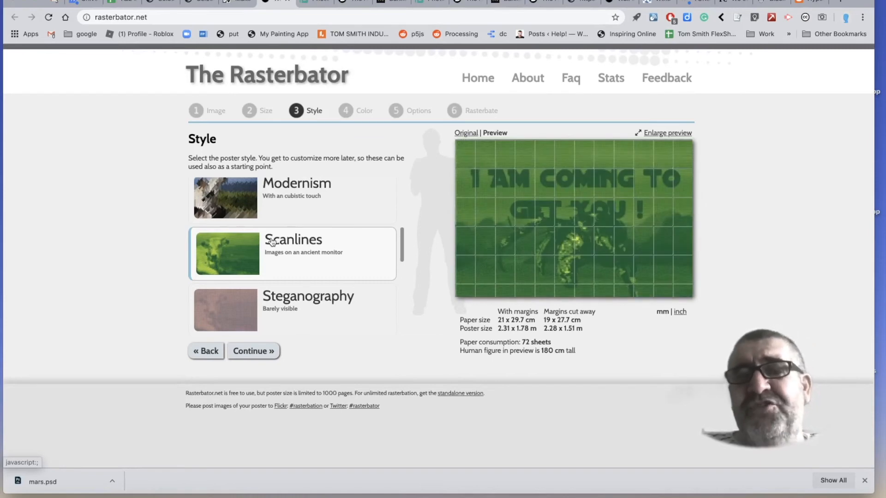
scroll(273, 242, "down", 8)
scroll(273, 243, "down", 4)
scroll(272, 242, "up", 15)
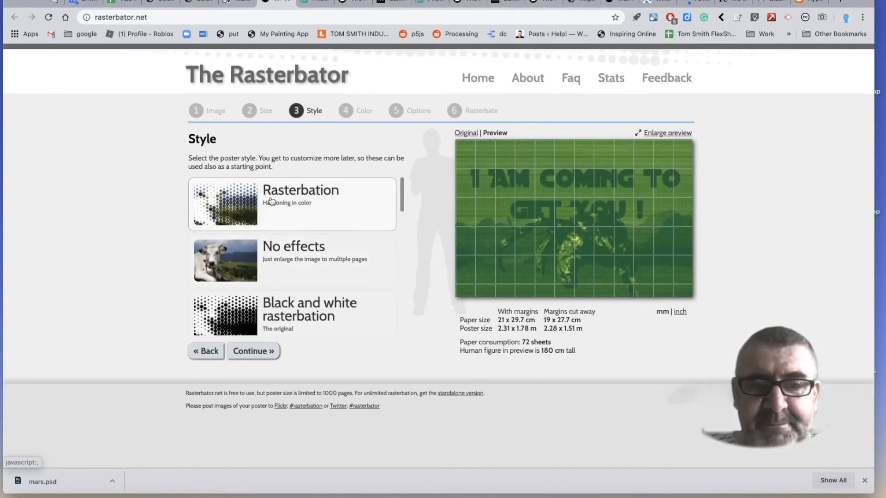
Apply the Black and white rasterbation style to the poster.
scroll(271, 201, "down", 2)
left_click(274, 241)
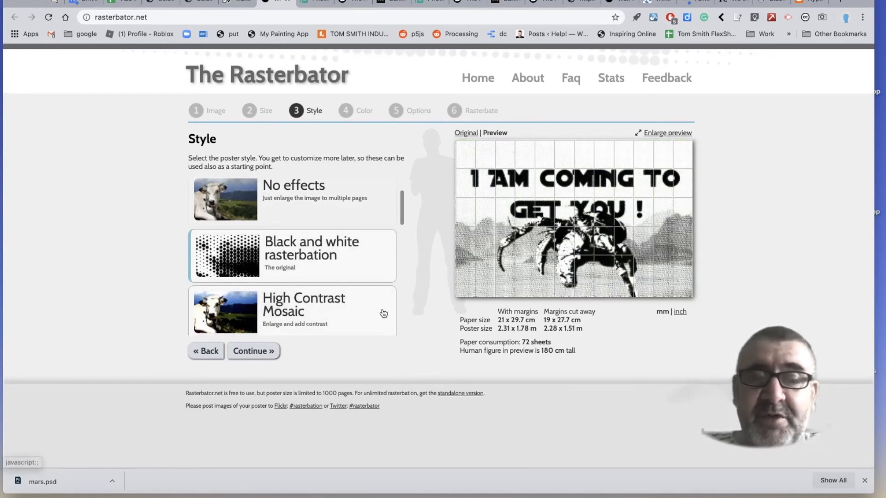
scroll(383, 314, "down", 2)
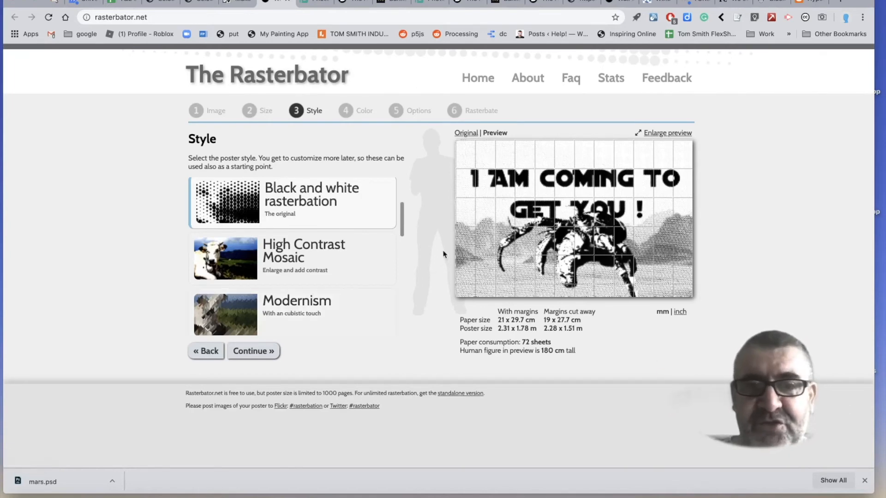
Accept the black-on-white colors and the interlaced halftone circle options, and generate the 72-page poster.
left_click(258, 355)
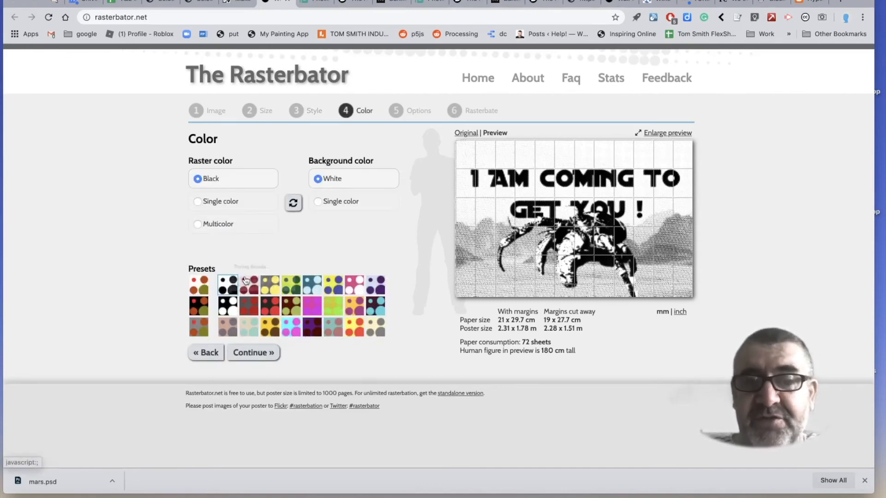
left_click(261, 354)
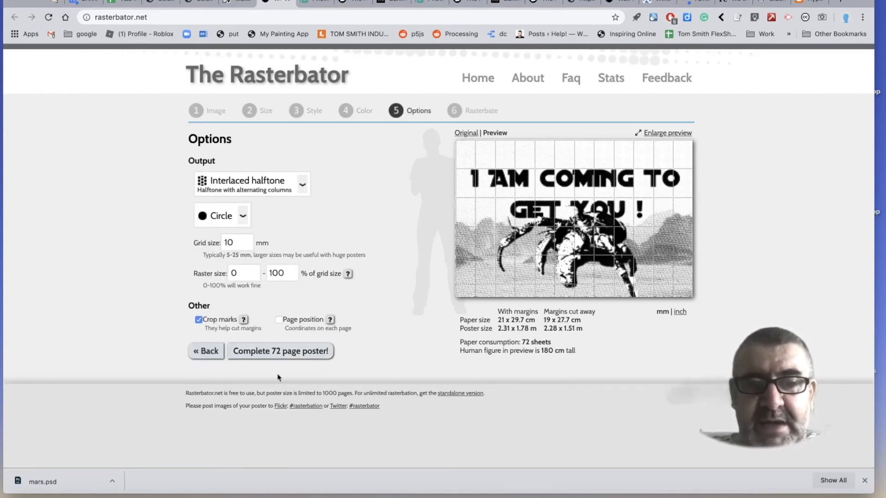
left_click(275, 355)
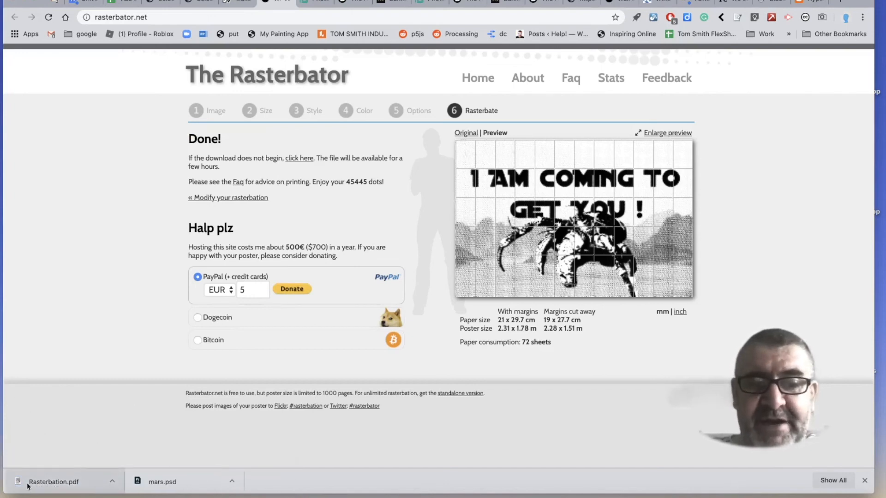
Open the downloaded Rasterbation.pdf and look through its pages.
left_click(115, 483)
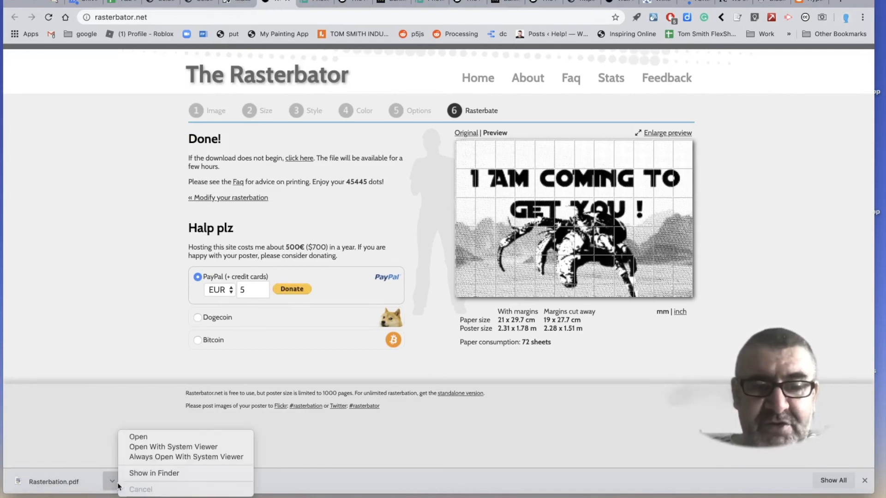
left_click(146, 439)
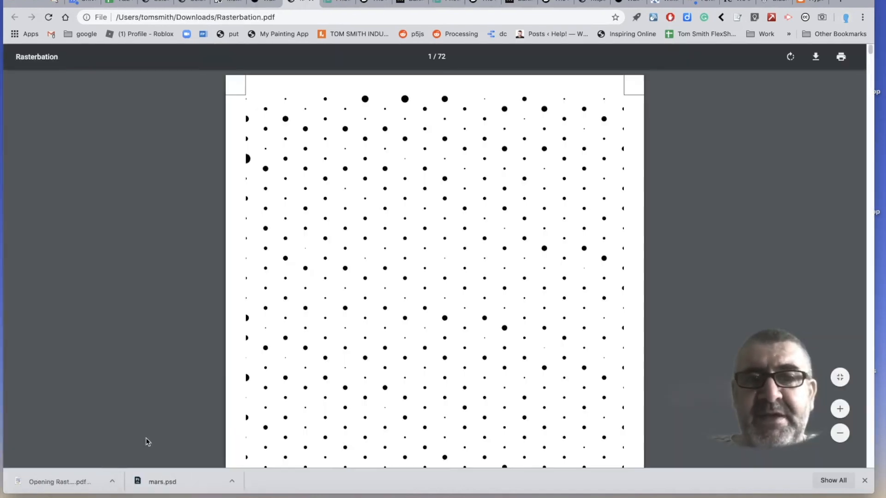
scroll(226, 278, "down", 20)
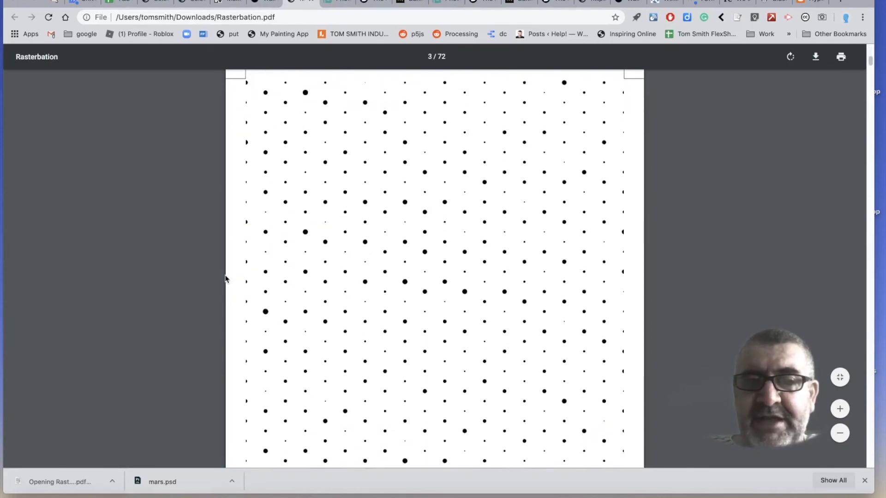
scroll(226, 279, "down", 10)
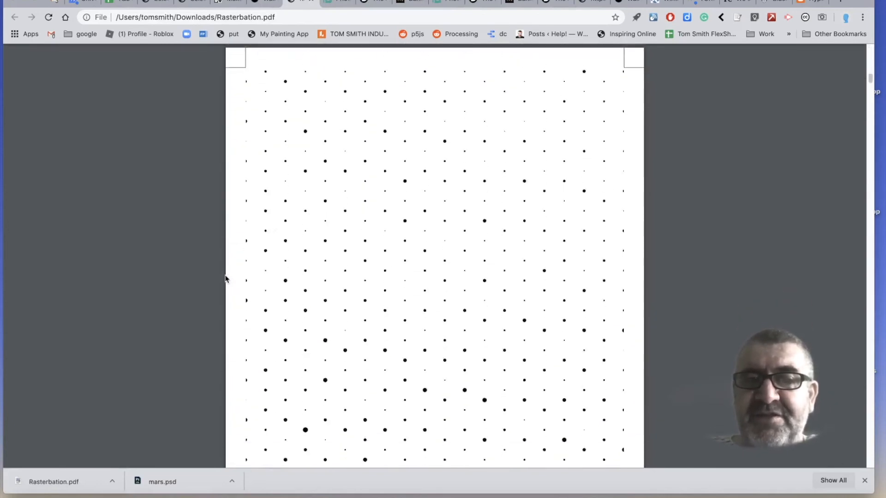
Examine the remaining pages of the Rasterbation.pdf poster, checking how the slogan letters and halftone dots are split across the sheets.
scroll(226, 279, "down", 20)
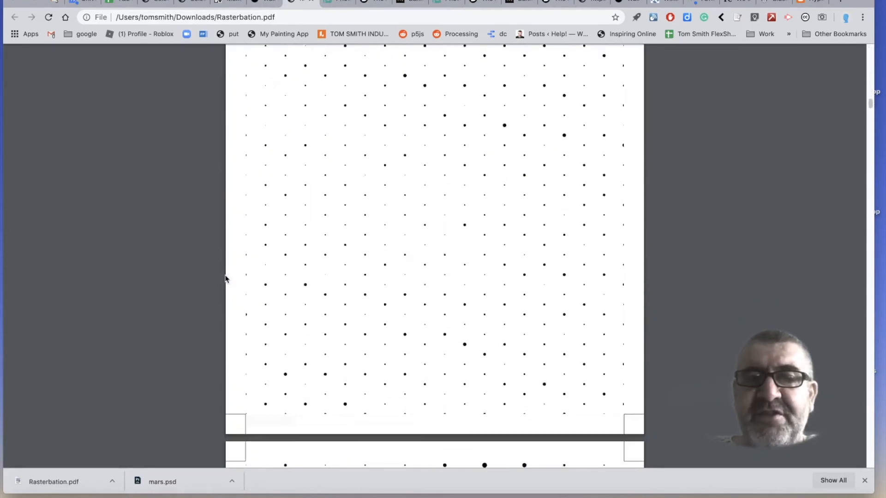
scroll(226, 279, "down", 6)
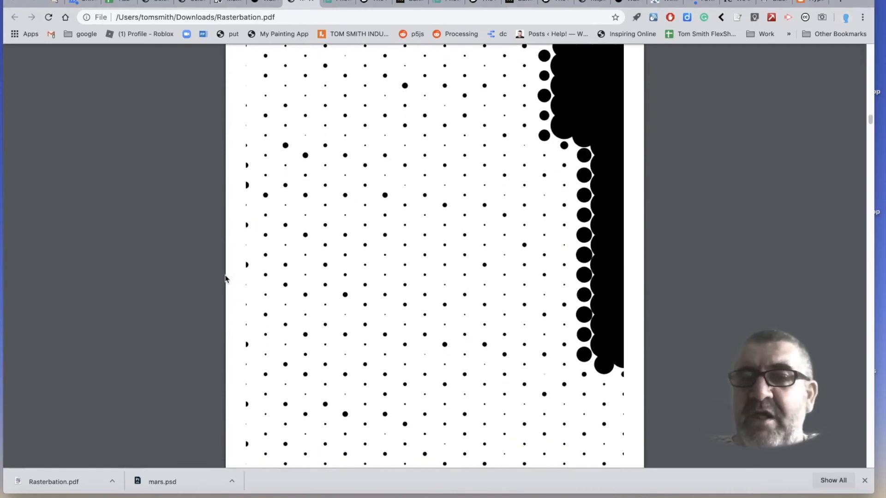
scroll(226, 278, "down", 15)
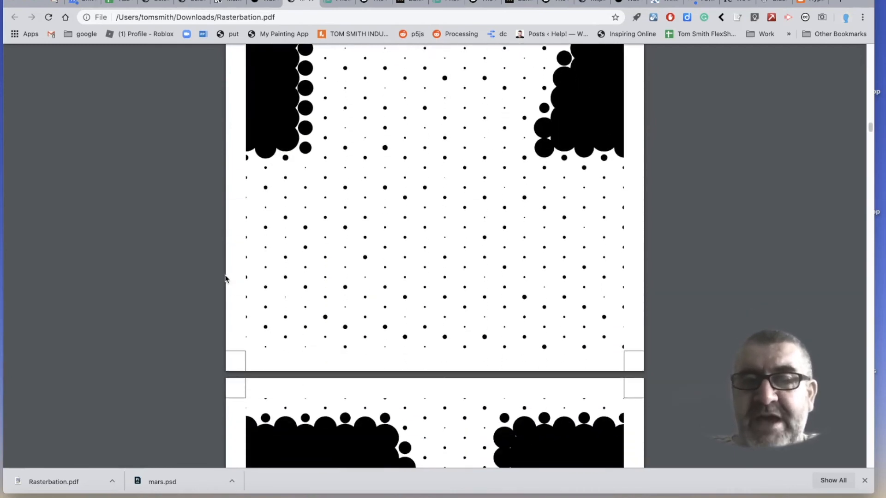
scroll(226, 278, "down", 15)
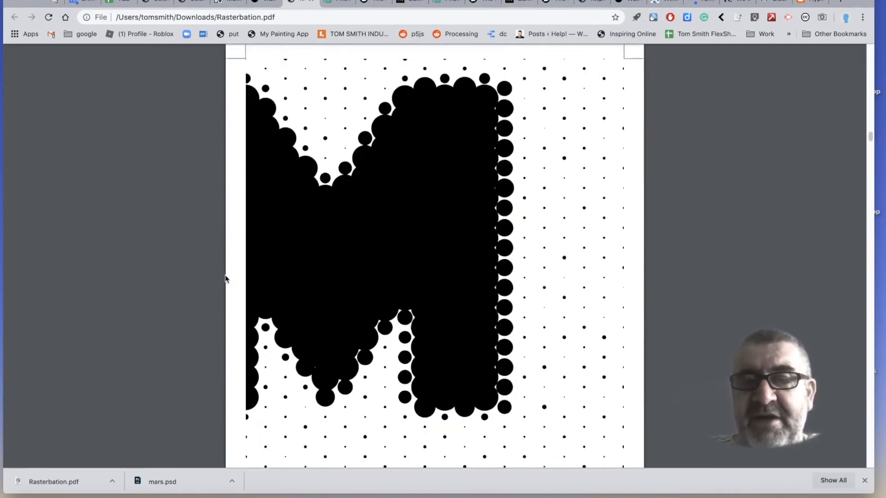
scroll(226, 279, "down", 15)
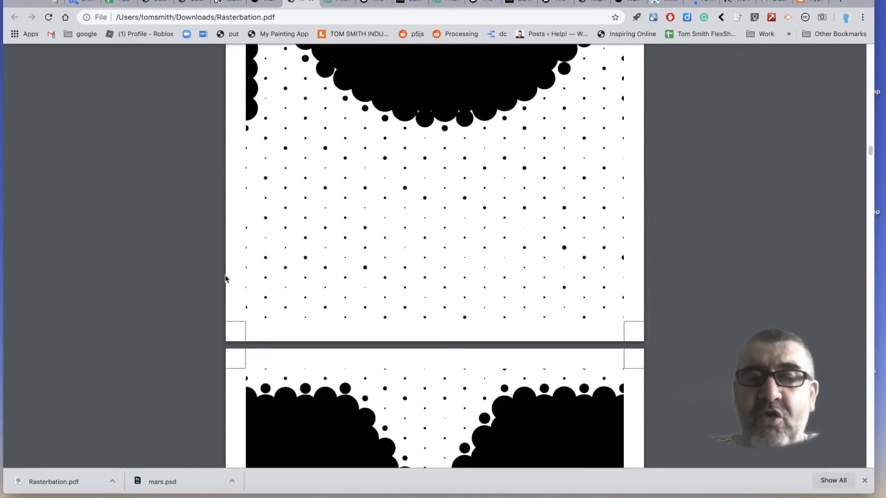
scroll(226, 278, "down", 15)
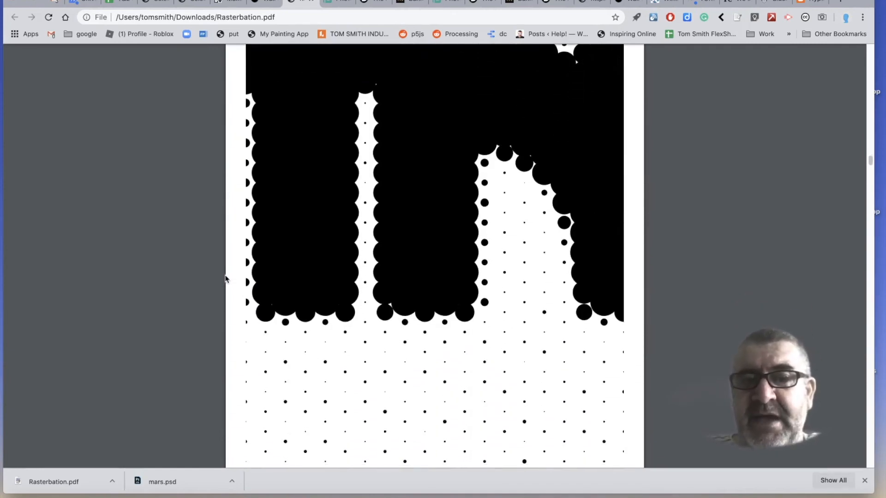
scroll(226, 278, "down", 15)
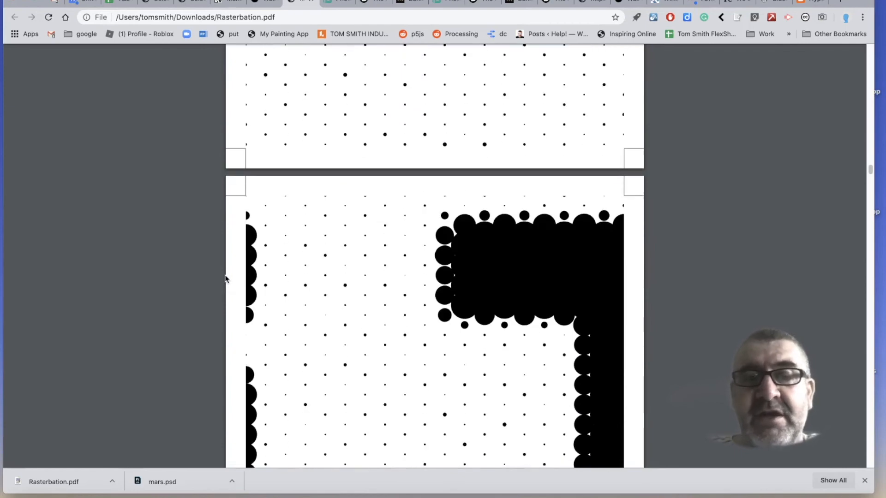
scroll(226, 278, "down", 1)
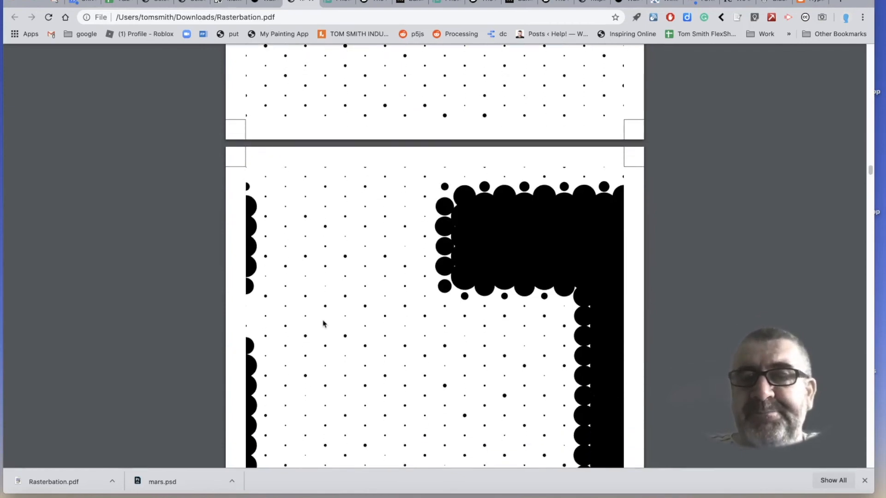
scroll(323, 323, "down", 10)
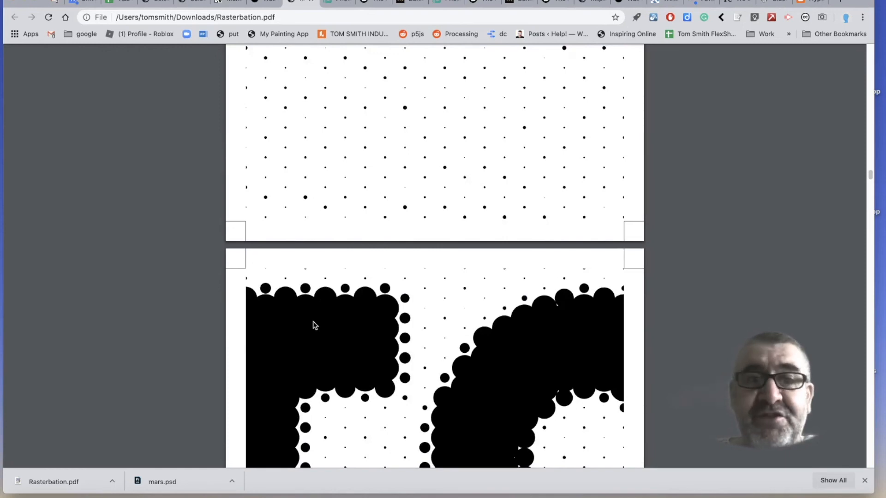
scroll(314, 325, "down", 20)
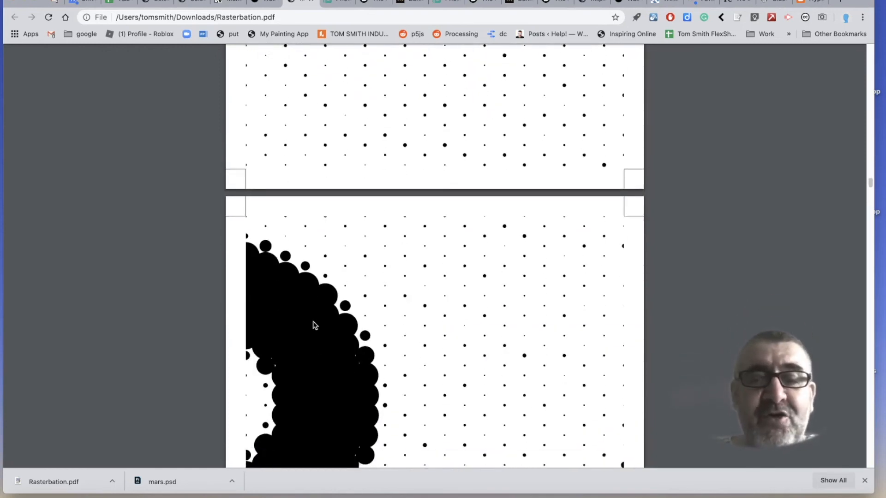
scroll(313, 325, "down", 20)
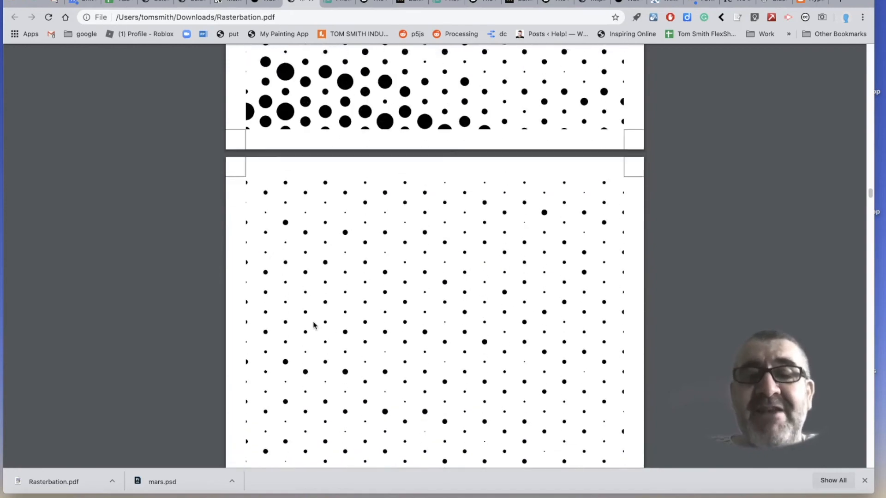
scroll(314, 325, "down", 20)
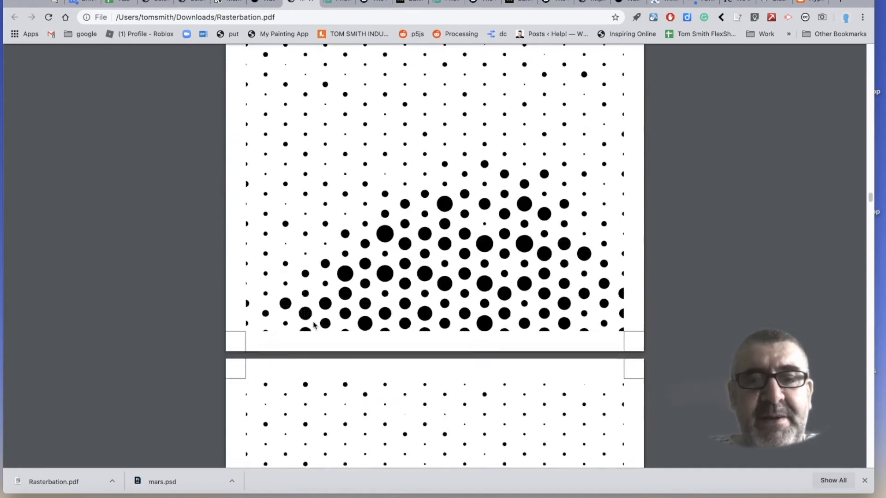
scroll(314, 325, "down", 20)
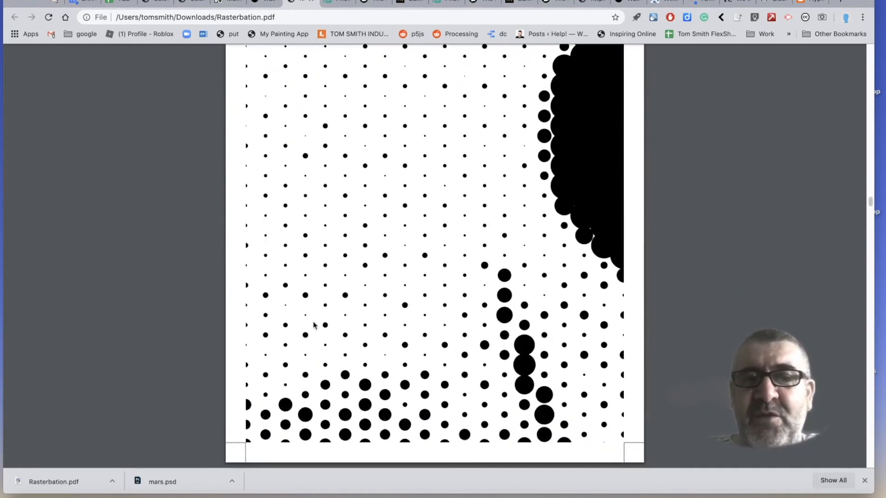
scroll(314, 325, "down", 15)
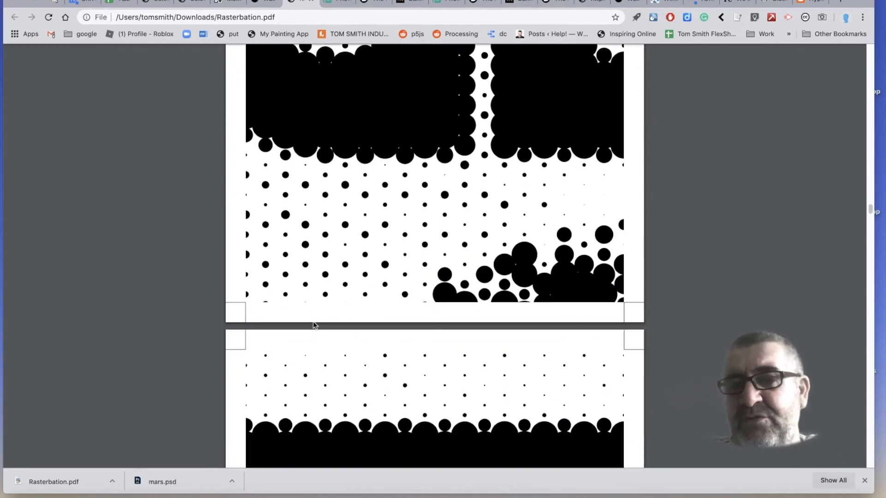
scroll(314, 325, "down", 6)
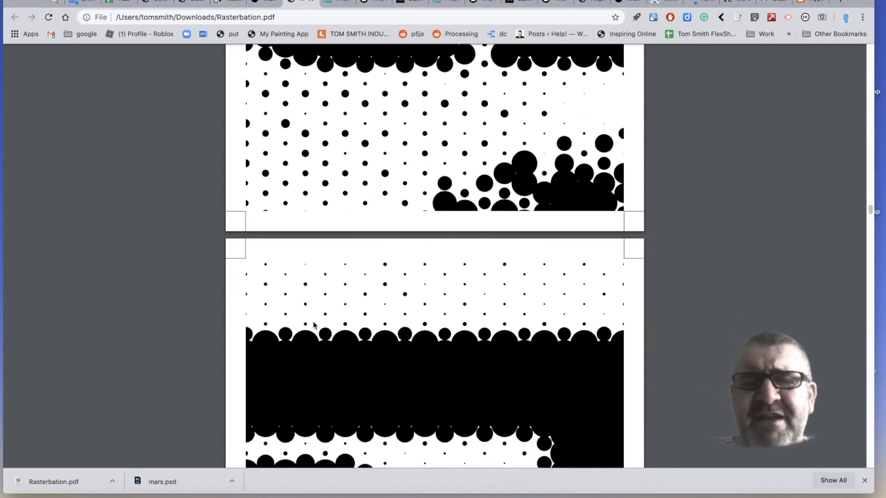
scroll(314, 325, "down", 8)
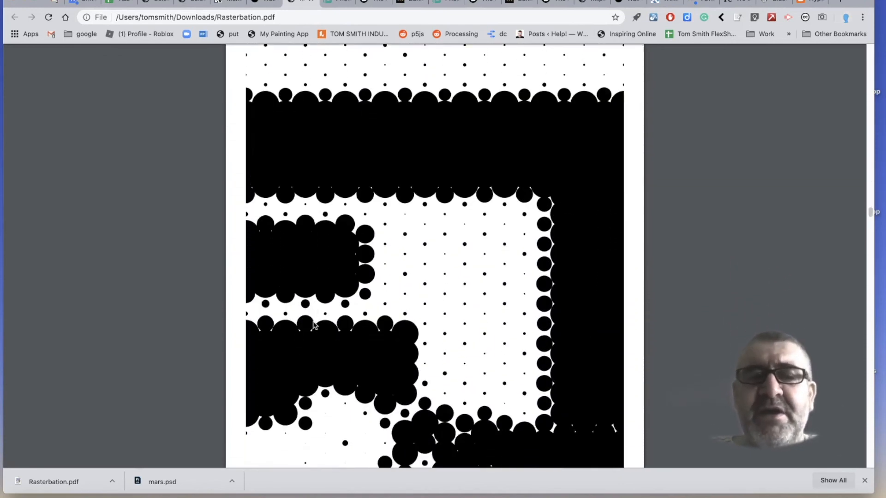
scroll(314, 325, "down", 2)
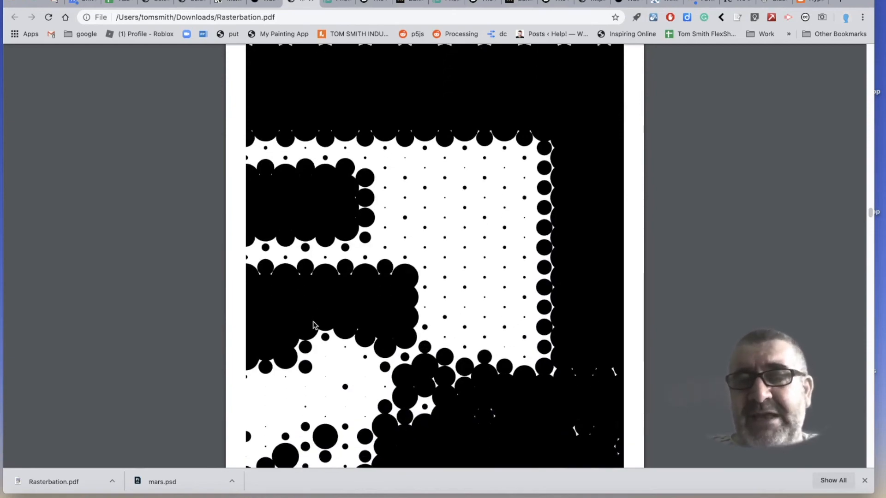
scroll(313, 325, "down", 5)
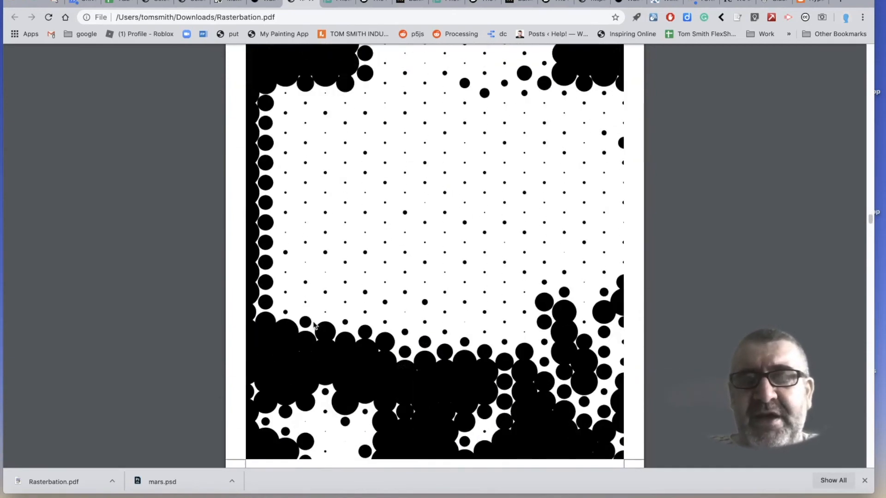
scroll(313, 325, "down", 15)
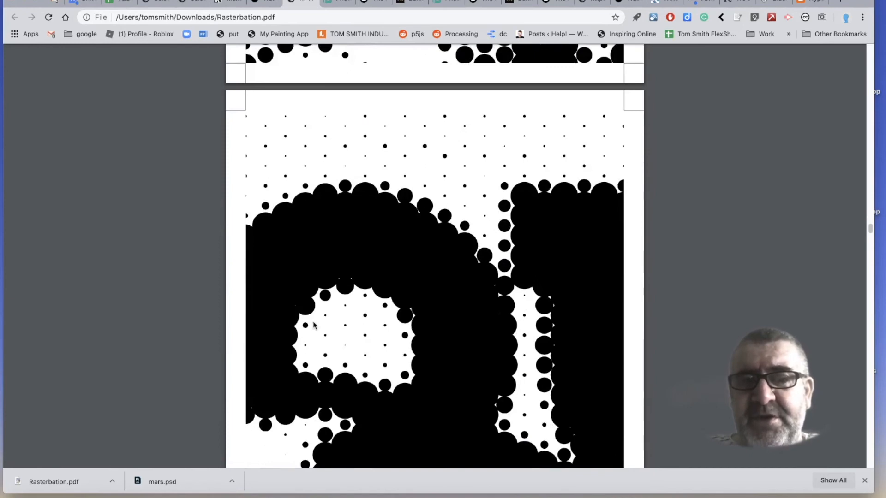
scroll(313, 325, "down", 20)
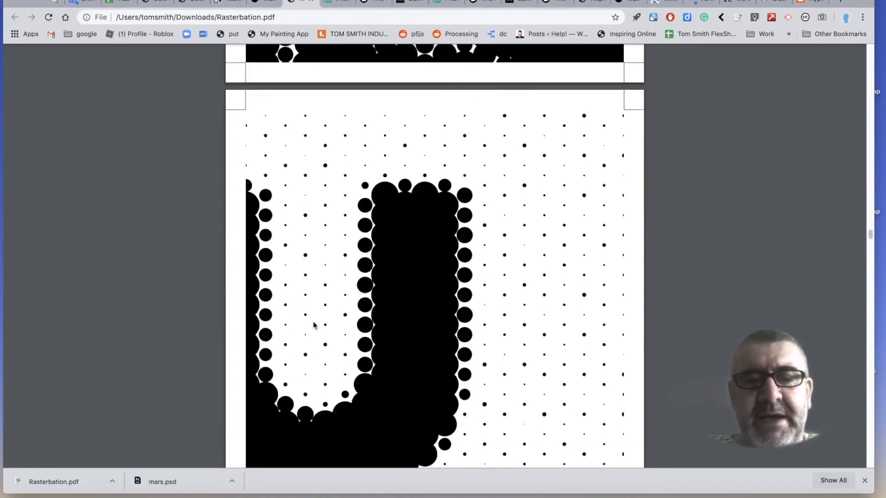
scroll(314, 325, "down", 20)
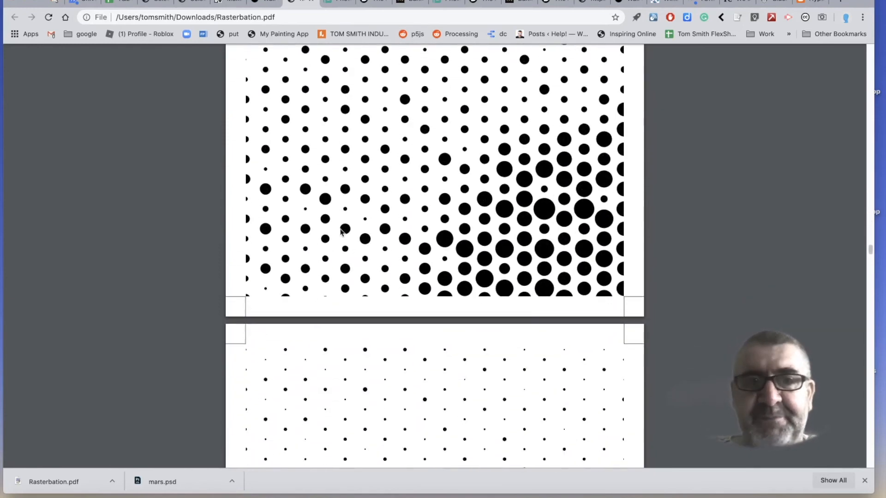
Return to the make-a-banksy-1 activity page and review its tool links, Resources section and Banksy and punk art references.
left_click(231, 4)
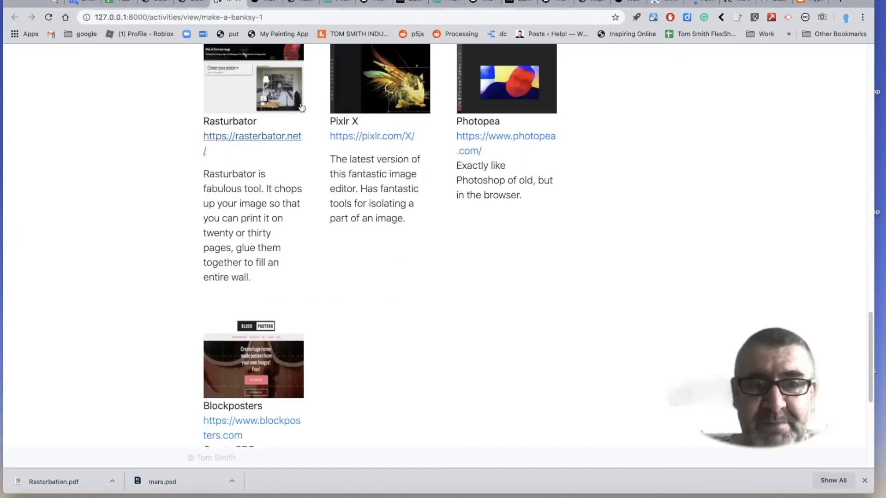
scroll(417, 291, "up", 10)
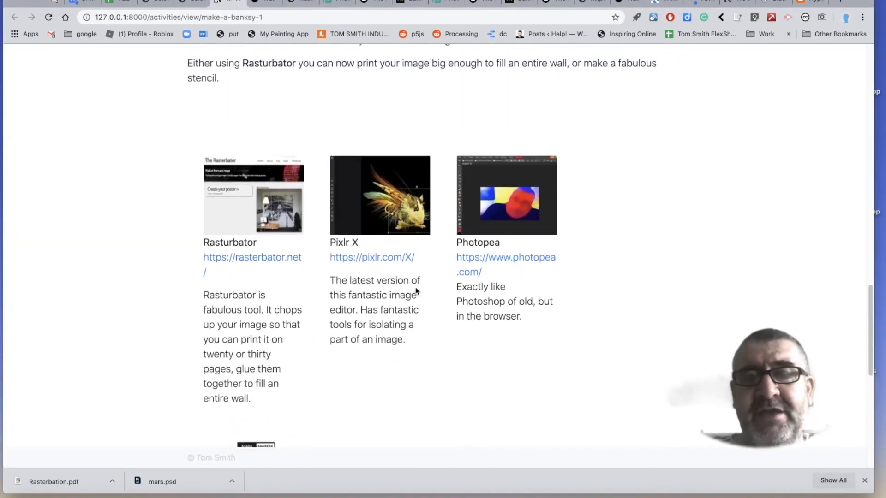
scroll(417, 291, "up", 12)
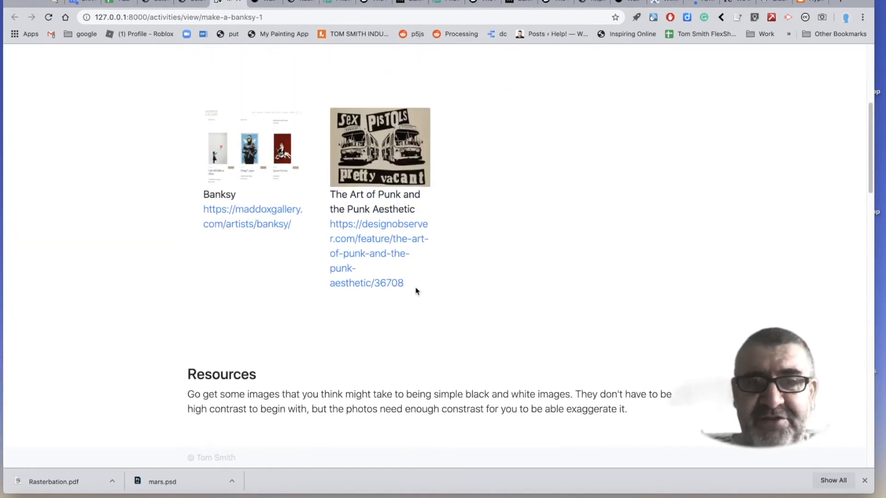